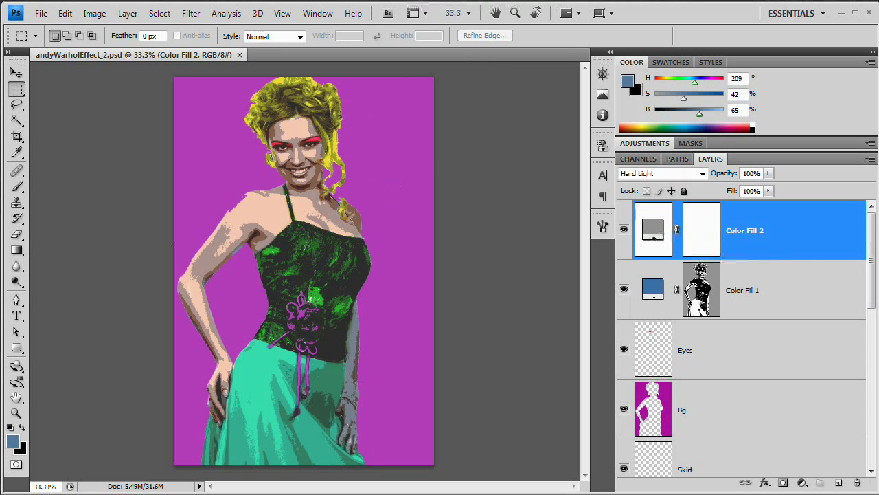
Step: Close the finished andyWarholEffect_2.psd document
click(239, 55)
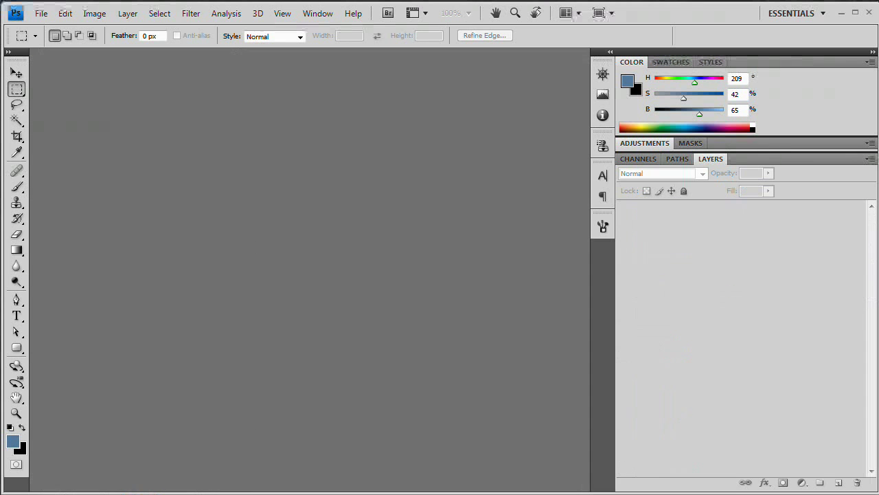
Step: Open model.psd from Adobe Bridge into Photoshop
key(alt+Tab)
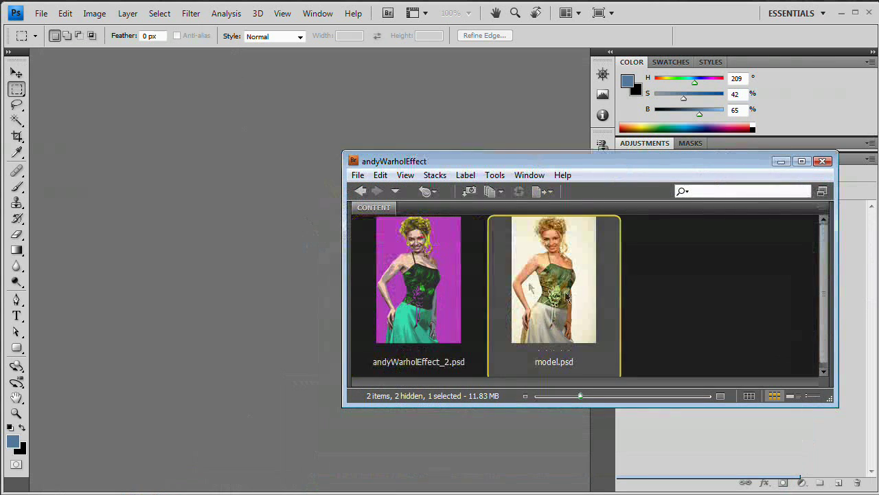
key(Return)
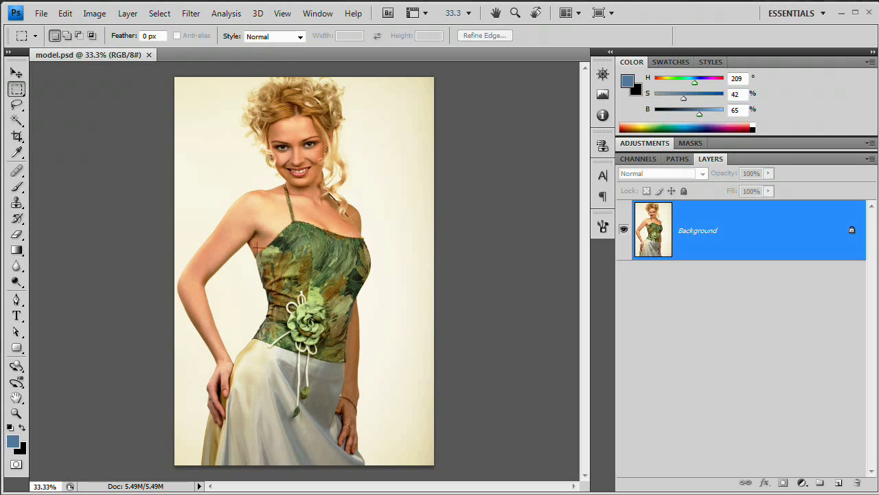
Step: Raise the photo's contrast to 100 with Brightness/Contrast
click(94, 13)
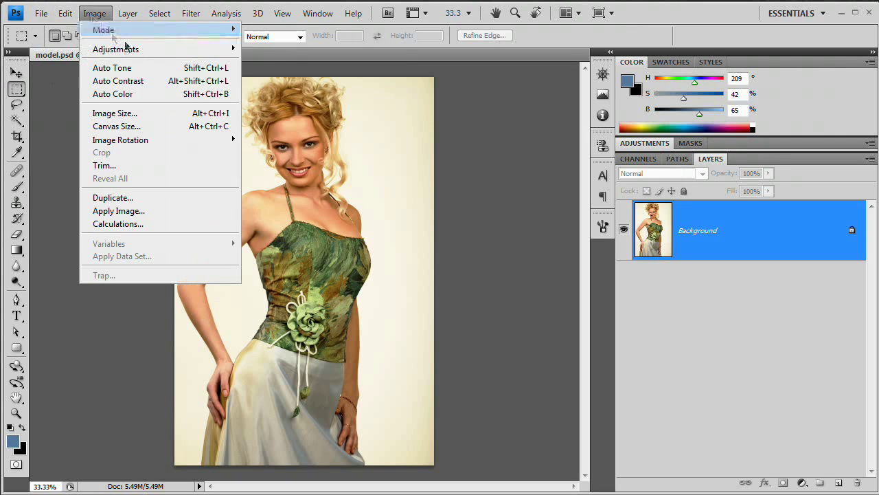
mouse_move(124, 49)
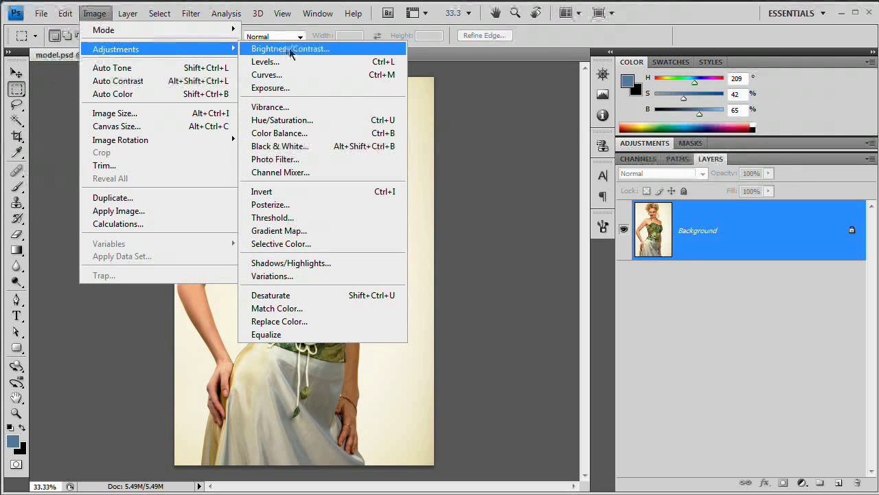
click(325, 49)
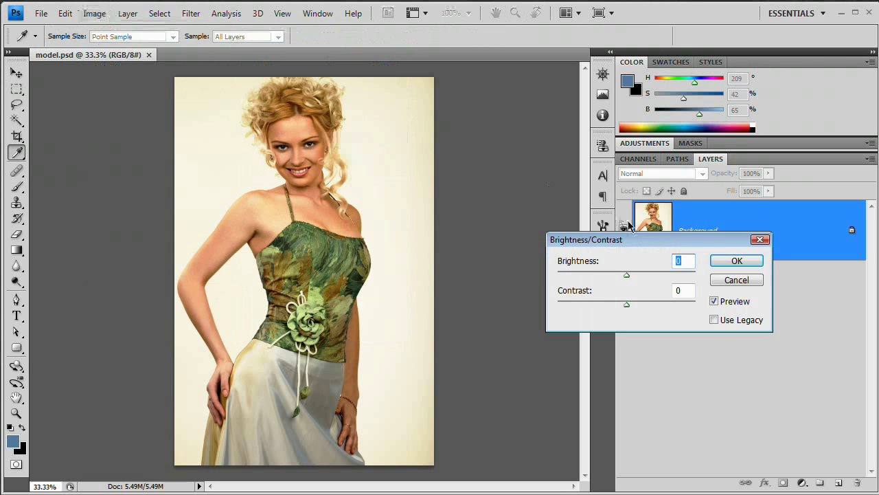
drag(479, 244, 550, 245)
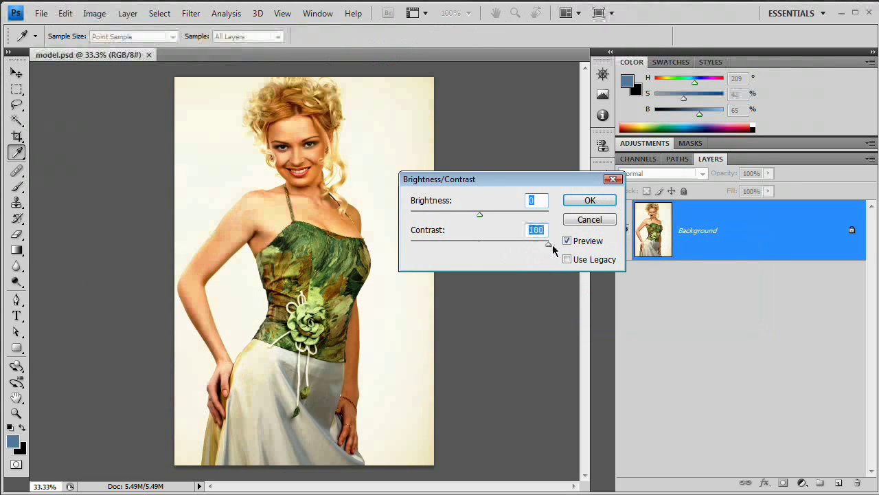
click(589, 200)
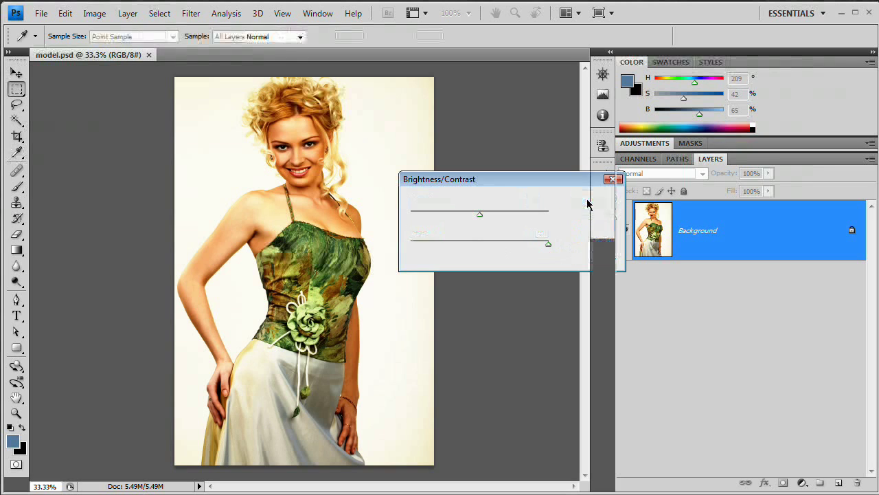
Step: Apply a second Brightness/Contrast pass, pushing contrast to about 44
click(94, 14)
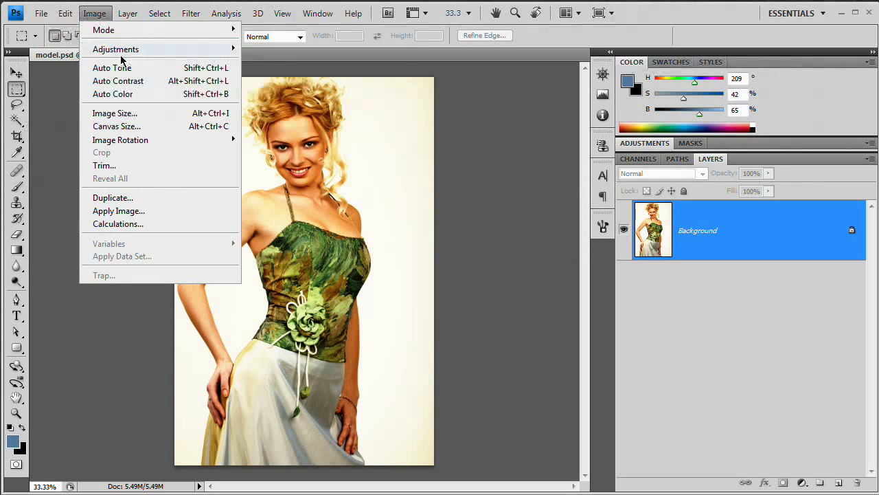
mouse_move(117, 49)
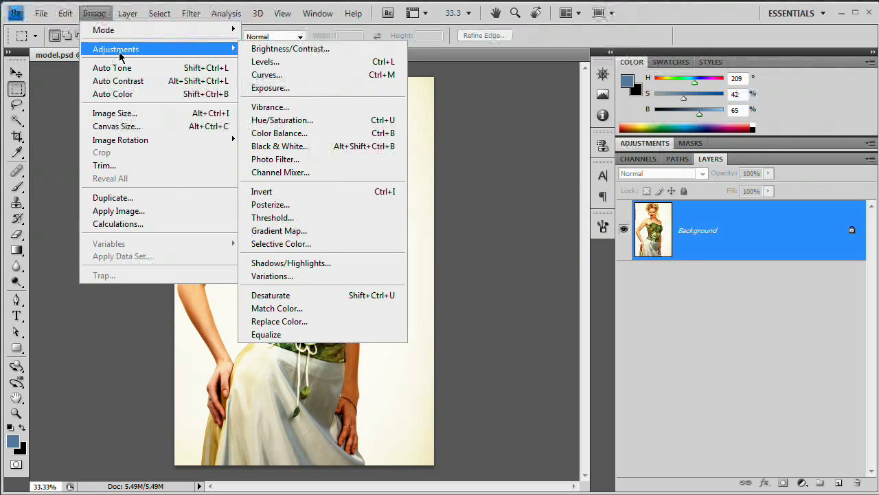
click(333, 49)
mouse_move(502, 244)
mouse_down()
mouse_move(559, 240)
mouse_move(510, 244)
mouse_up()
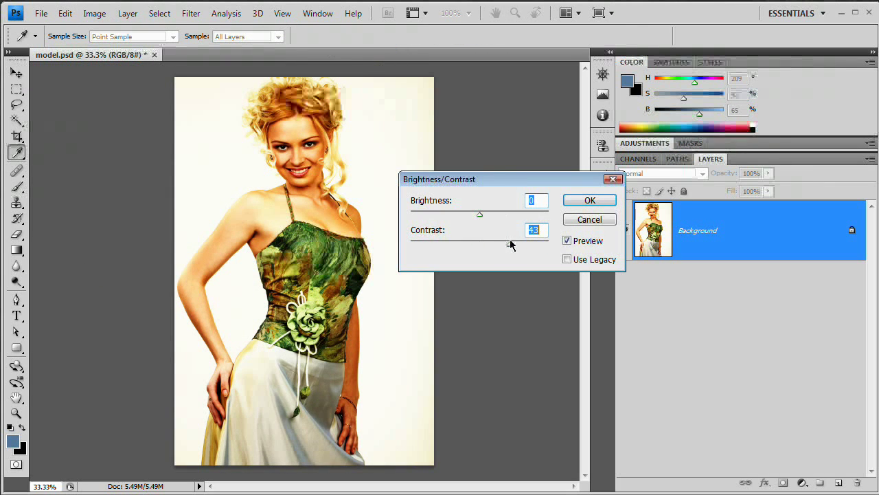
click(605, 200)
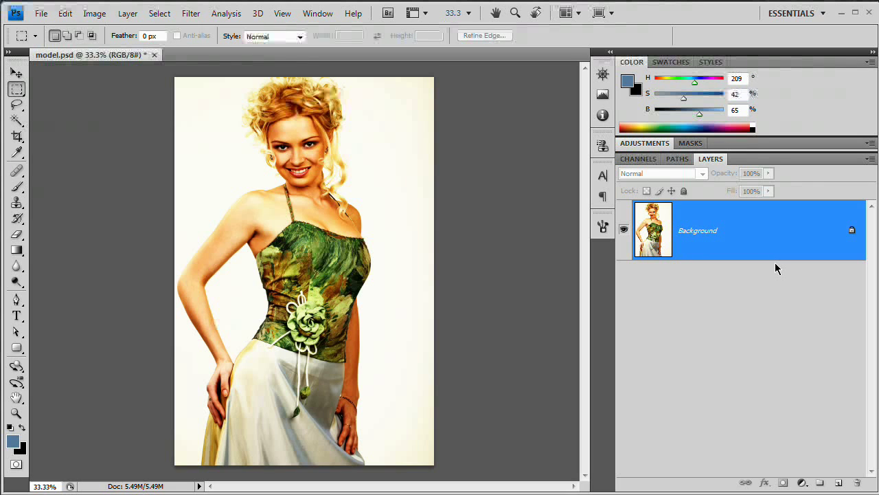
Step: Duplicate the photo to Layer 1 and desaturate it to black and white
key(ctrl+j)
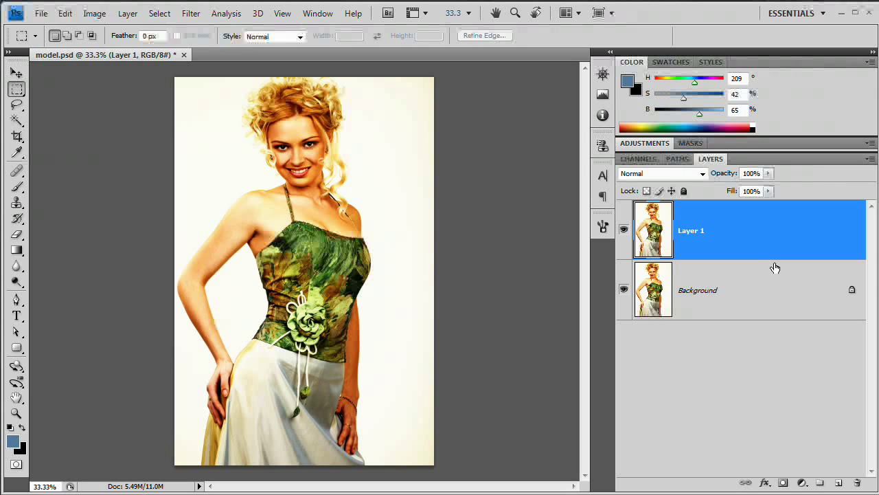
key(ctrl+shift+u)
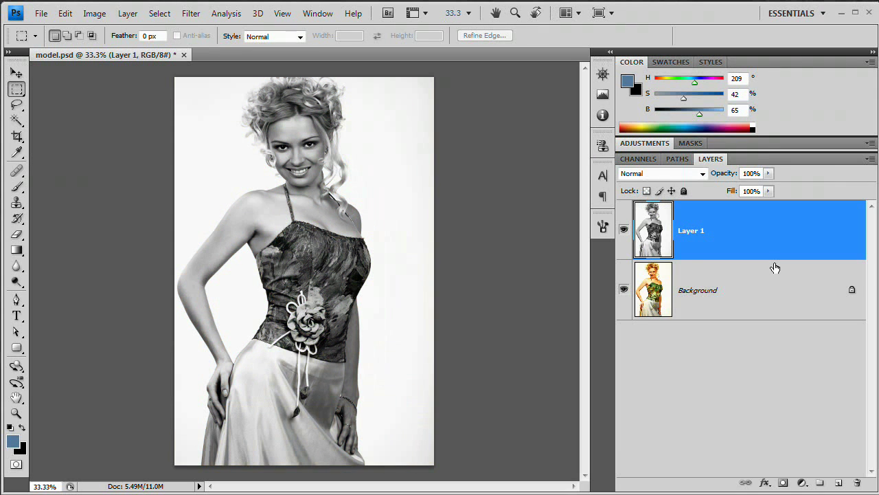
click(623, 229)
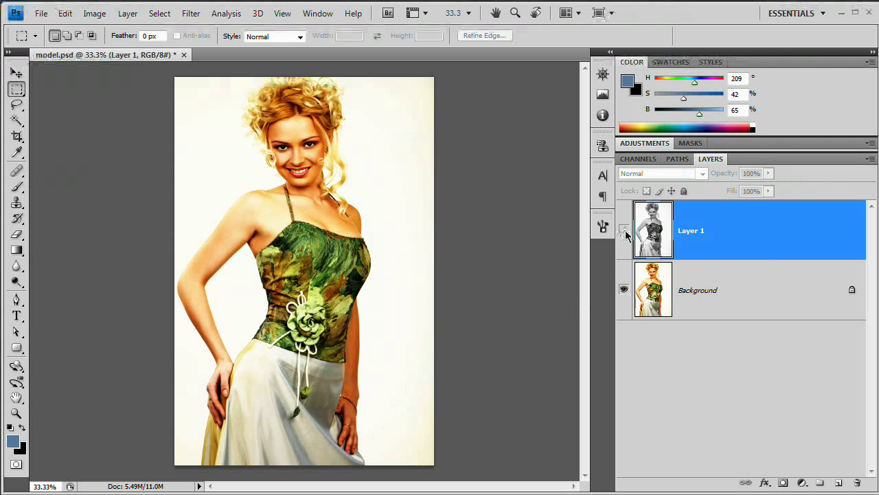
click(624, 230)
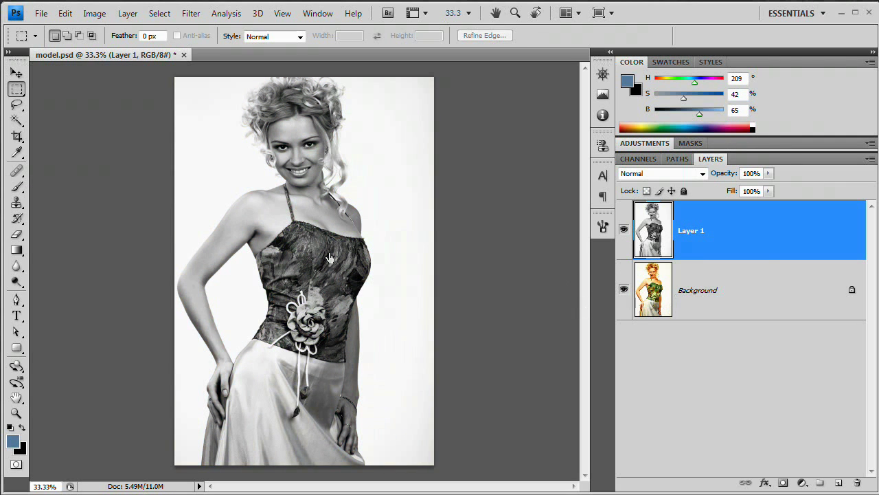
click(128, 17)
Step: Add a Posterize adjustment layer named Posterize 1
mouse_move(208, 134)
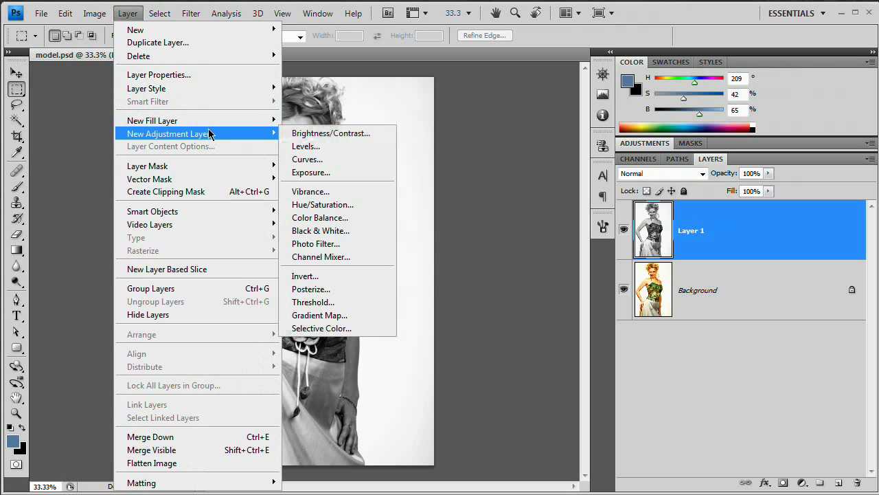
click(320, 289)
drag(693, 241, 521, 171)
click(603, 192)
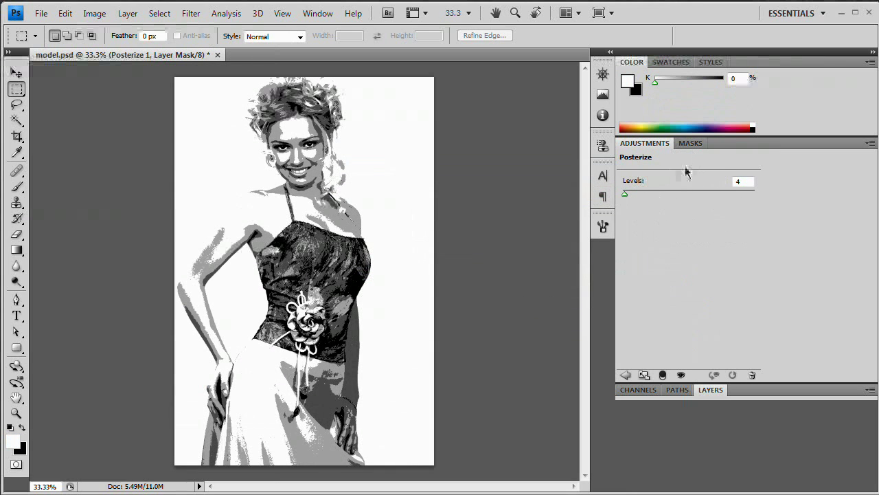
Step: Set the Posterize levels to 4 after trying 3 and 5
double_click(740, 182)
text(3)
double_click(739, 181)
text(4)
double_click(746, 182)
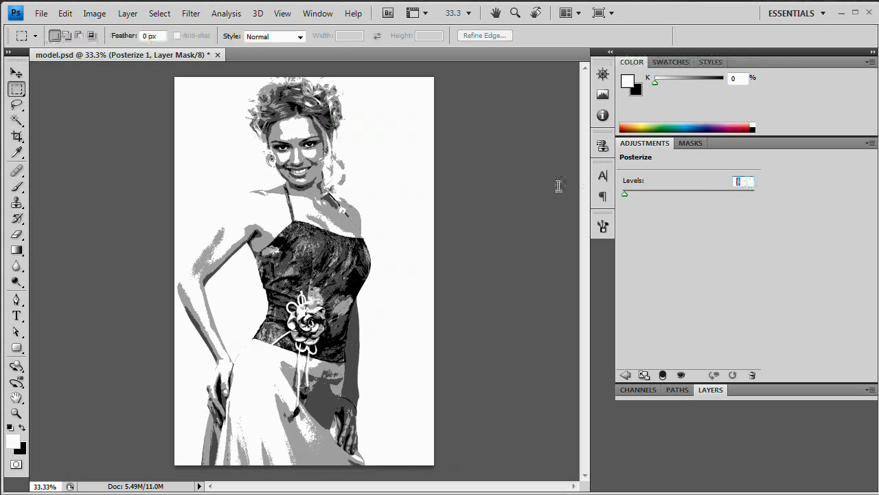
text(5)
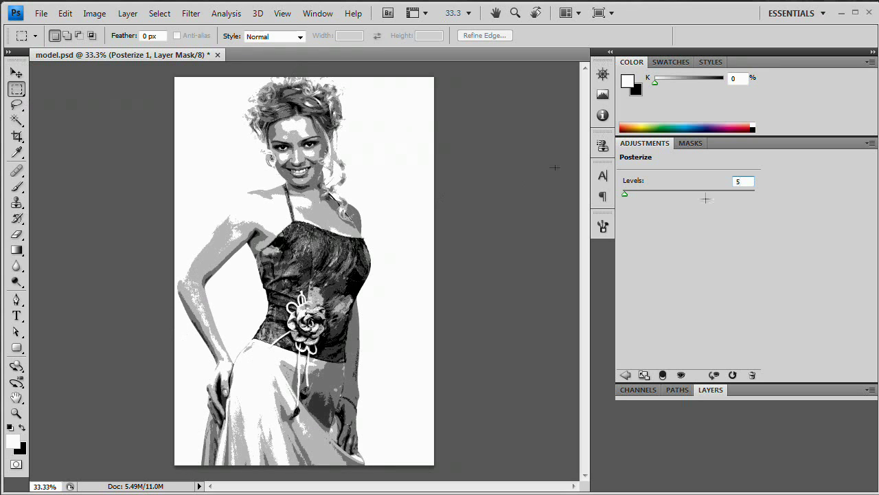
double_click(741, 182)
key(Up)
key(Up)
key(Up)
text(4)
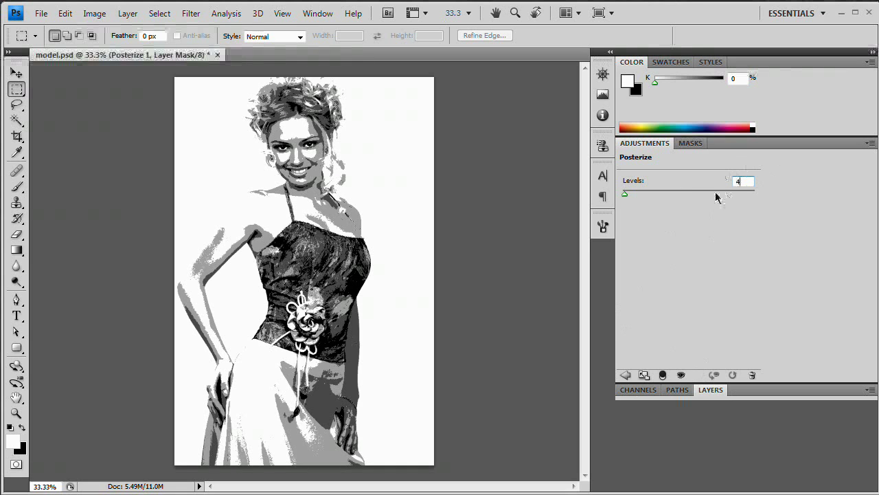
Step: Collapse the adjustment panel and toggle Posterize 1 off and on to compare
click(626, 374)
double_click(643, 143)
click(721, 162)
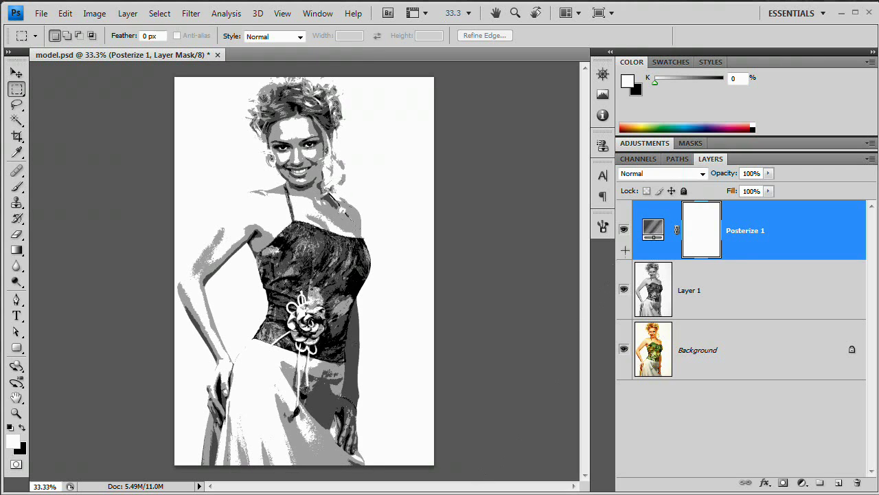
click(623, 231)
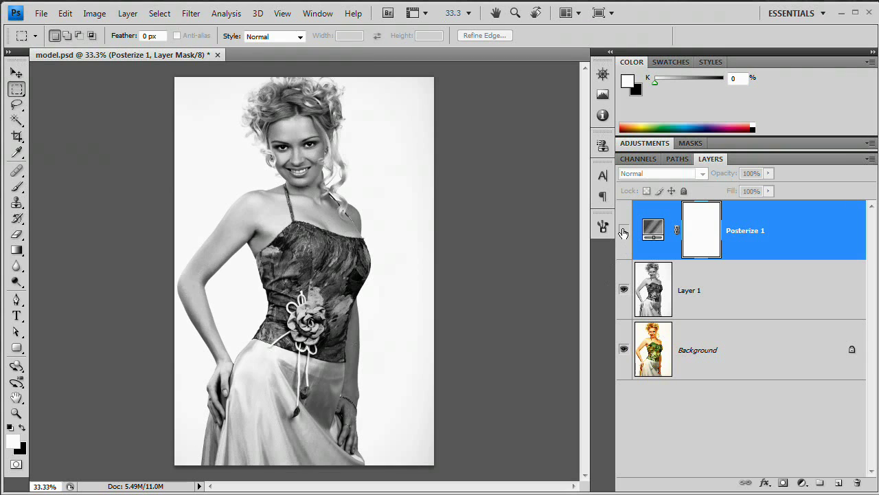
click(623, 231)
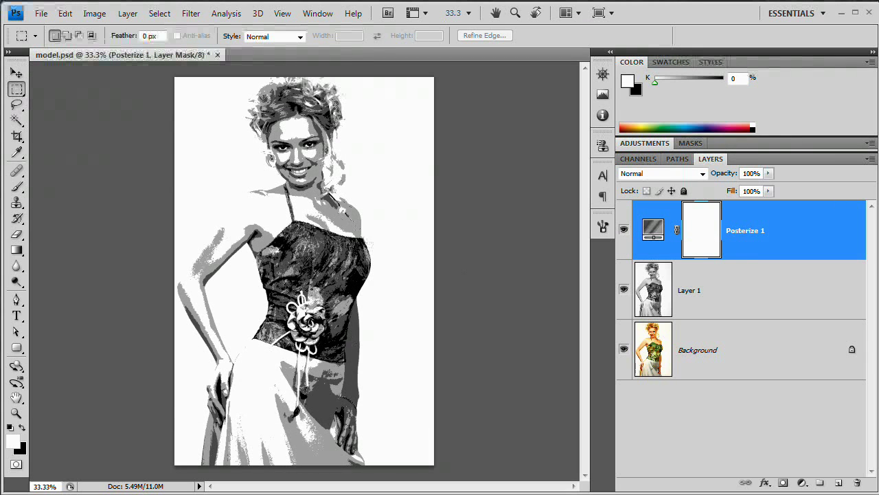
click(624, 231)
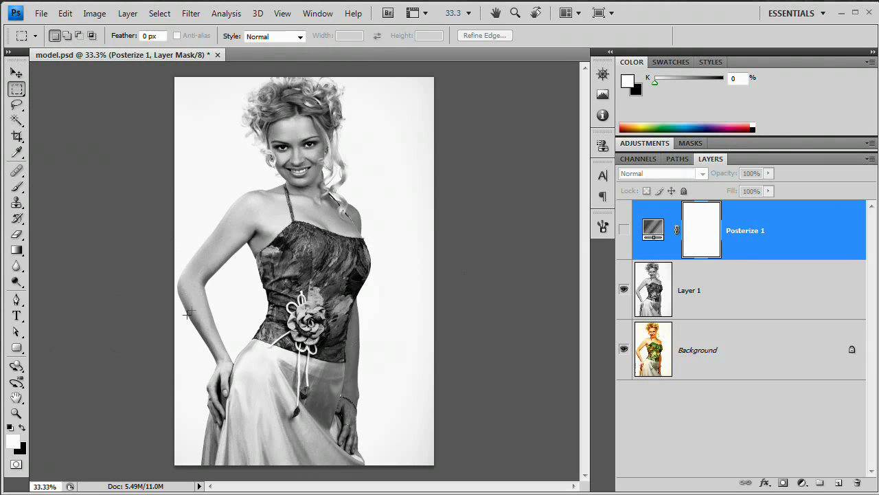
click(624, 231)
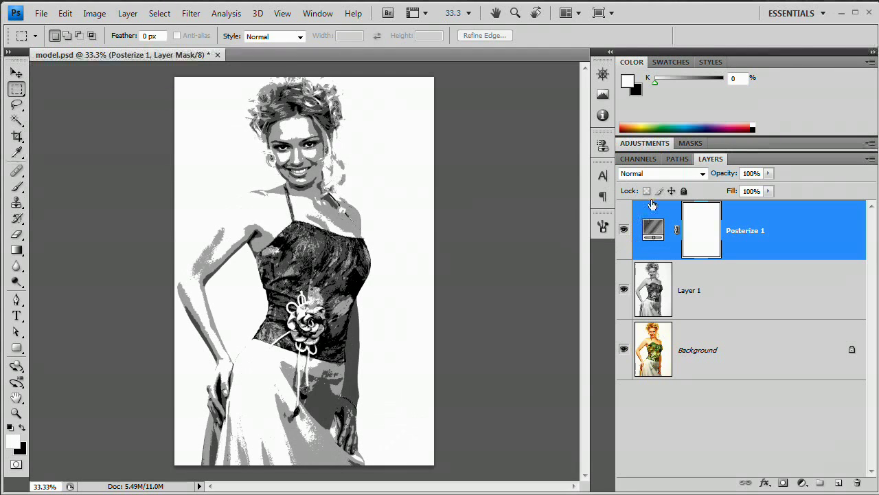
Step: Add a new empty layer named Hair at the top
click(838, 483)
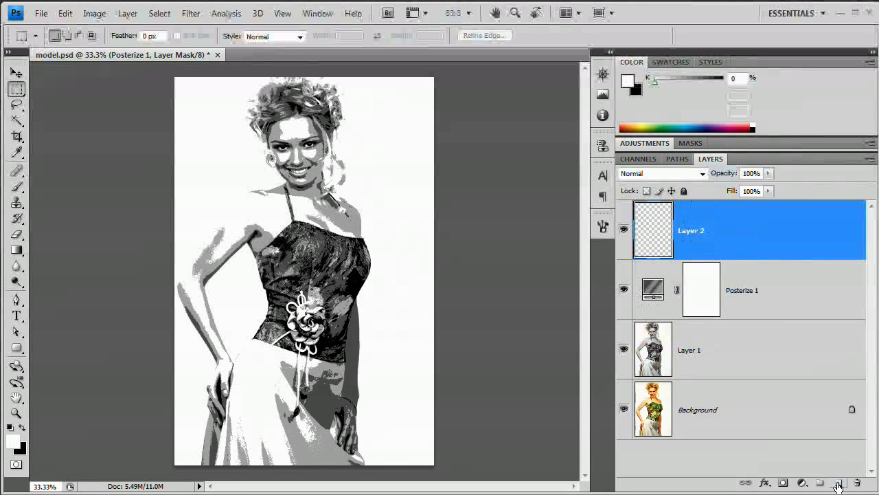
double_click(689, 232)
text(Hair)
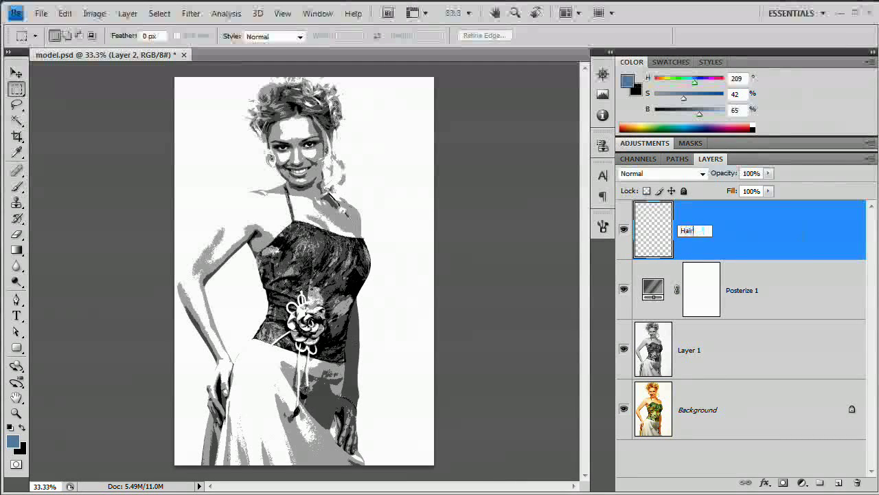
key(Return)
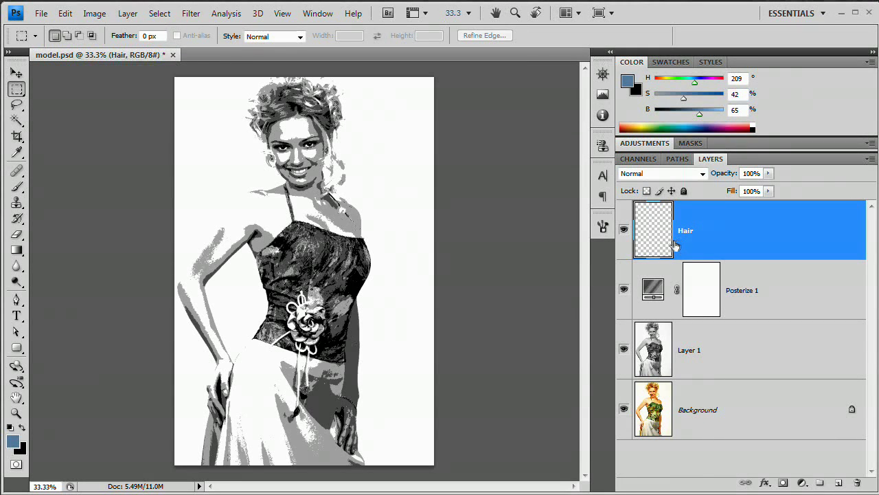
Step: Hide Posterize 1 and zoom in on the model's head and shoulders
click(624, 291)
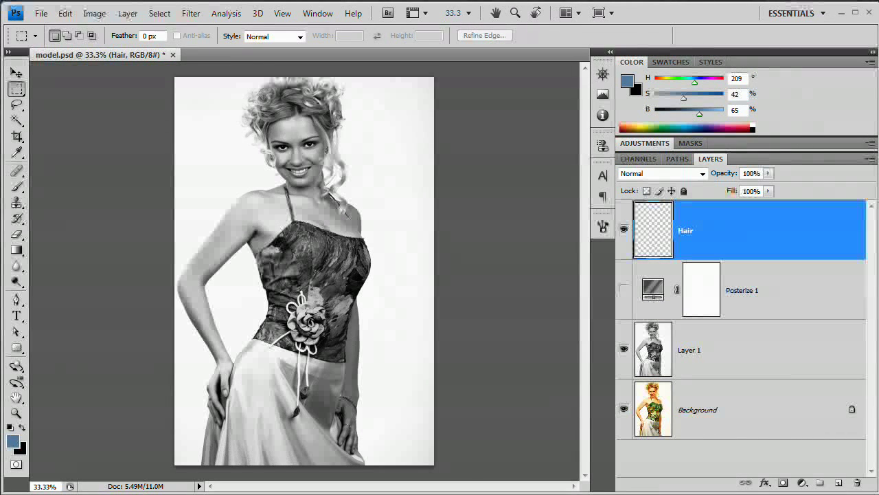
key(ctrl+space)
drag(222, 78, 293, 275)
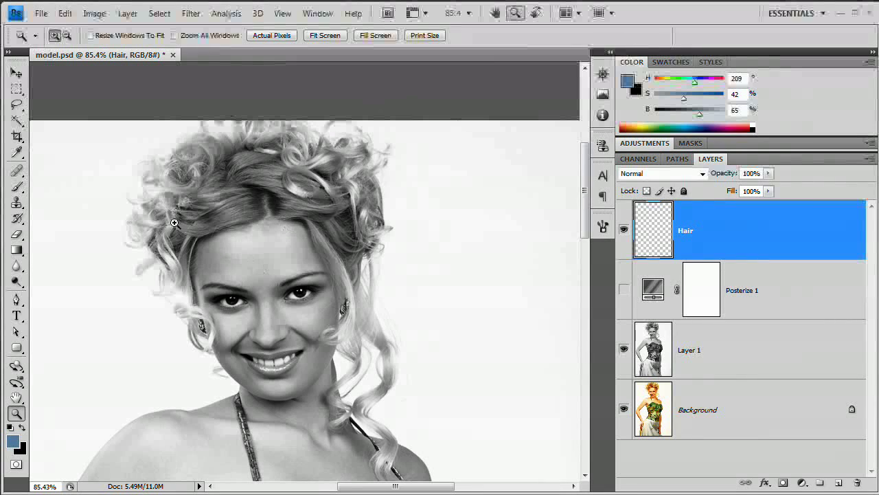
Step: Pick the Brush with a bright yellow foreground colour and enlarge it
key(b)
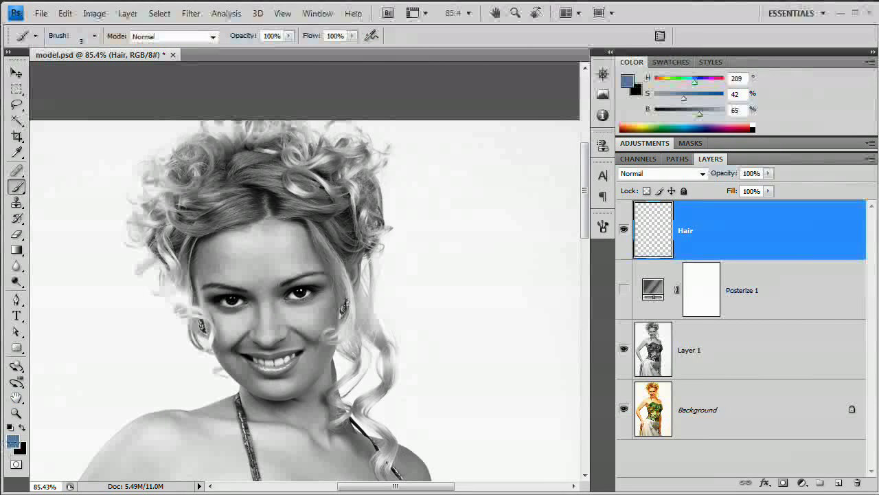
click(12, 442)
drag(457, 247, 457, 323)
drag(394, 235, 410, 184)
key(Return)
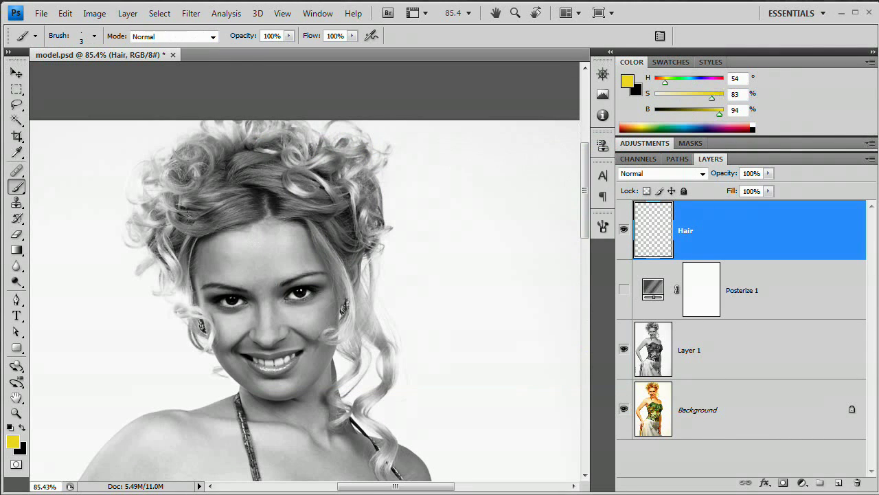
key(bracketright)
key(bracketright)
key(bracketright)
key(bracketright)
key(bracketright)
key(bracketright)
key(bracketright)
key(bracketright)
key(bracketright)
key(bracketright)
Step: Paint yellow over the hair and hanging curls, undoing one stray dab
mouse_move(143, 224)
mouse_down()
mouse_move(177, 187)
mouse_move(169, 168)
mouse_move(155, 168)
mouse_move(151, 180)
mouse_move(210, 132)
mouse_move(266, 144)
mouse_move(297, 123)
mouse_move(301, 142)
mouse_move(312, 146)
mouse_move(351, 126)
mouse_move(343, 125)
mouse_move(362, 151)
mouse_move(354, 142)
mouse_move(331, 151)
mouse_move(370, 152)
mouse_move(377, 218)
mouse_move(357, 312)
mouse_move(309, 215)
mouse_move(316, 235)
mouse_move(304, 217)
mouse_move(261, 214)
mouse_move(197, 235)
mouse_move(187, 262)
mouse_move(197, 338)
mouse_move(175, 298)
mouse_move(175, 274)
mouse_move(145, 264)
mouse_move(164, 246)
mouse_move(167, 258)
mouse_move(175, 255)
mouse_move(173, 201)
mouse_move(165, 212)
mouse_move(257, 141)
mouse_move(214, 156)
mouse_move(195, 169)
mouse_move(180, 224)
mouse_move(237, 206)
mouse_move(225, 191)
mouse_move(243, 165)
mouse_move(314, 172)
mouse_move(269, 180)
mouse_move(331, 232)
mouse_move(345, 274)
mouse_move(365, 243)
mouse_move(352, 219)
mouse_move(355, 253)
mouse_move(334, 196)
mouse_move(342, 165)
mouse_move(326, 158)
mouse_move(373, 243)
mouse_up()
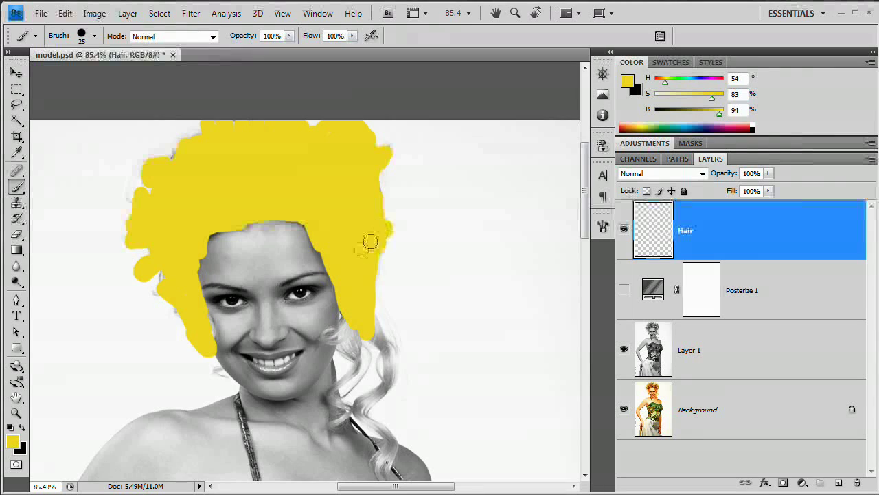
drag(335, 216, 298, 131)
mouse_move(314, 231)
mouse_down()
mouse_move(318, 268)
mouse_move(295, 315)
mouse_up()
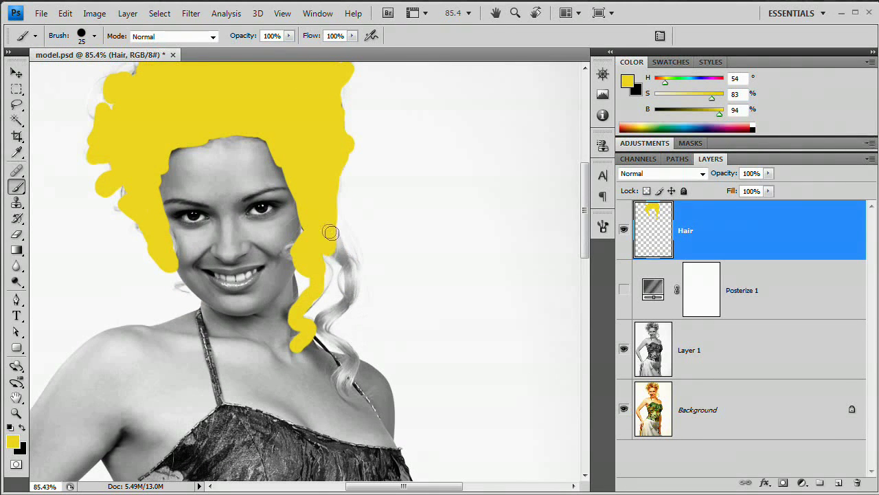
mouse_move(348, 282)
mouse_down()
mouse_move(342, 309)
mouse_move(323, 321)
mouse_up()
mouse_move(345, 349)
mouse_down()
mouse_move(346, 386)
mouse_move(341, 327)
mouse_up()
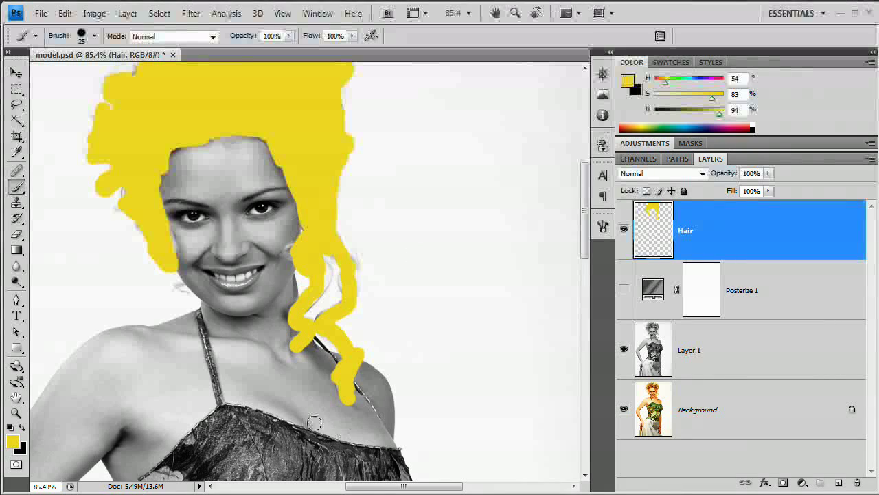
drag(365, 348, 359, 370)
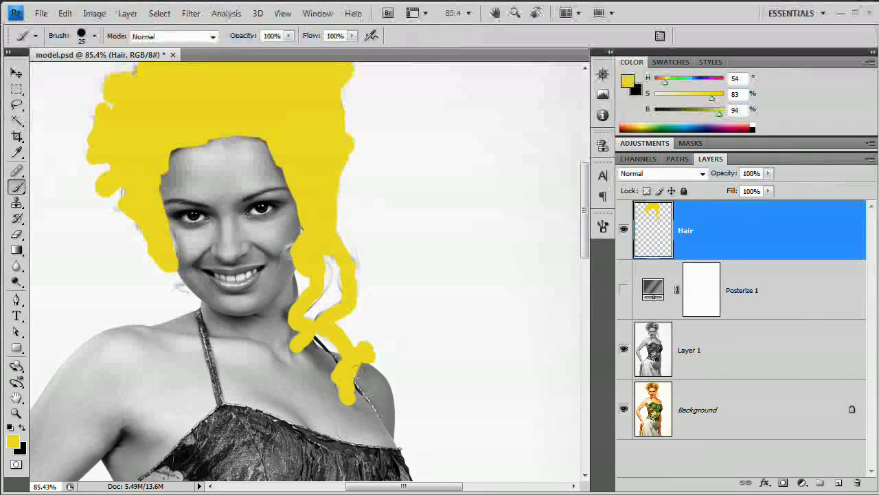
key(ctrl+z)
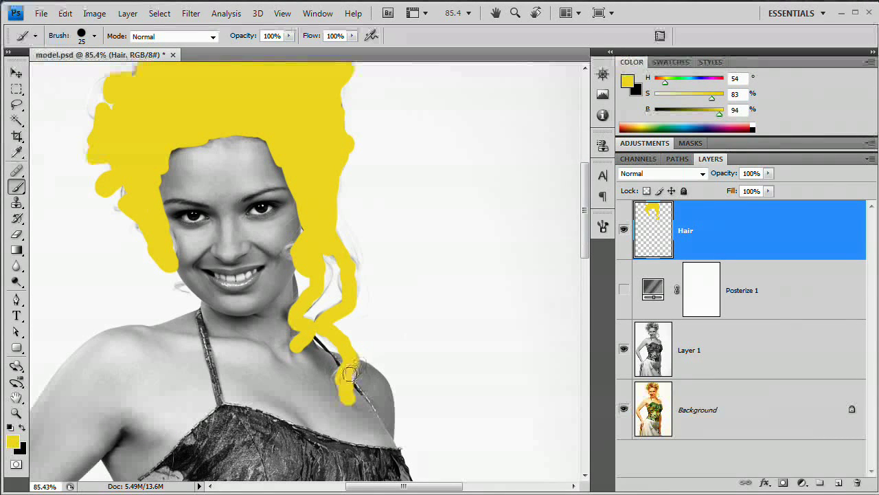
drag(269, 139, 319, 205)
scroll(319, 204, down, 5)
scroll(322, 217, up, 5)
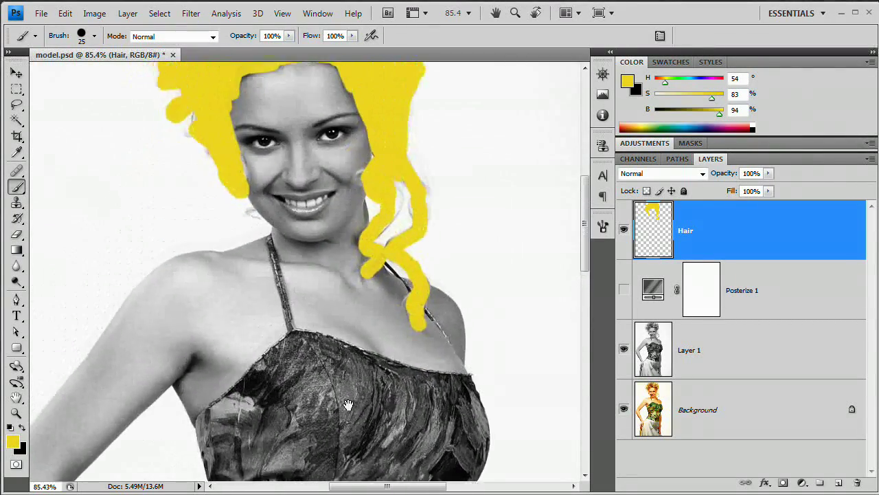
drag(322, 217, 352, 246)
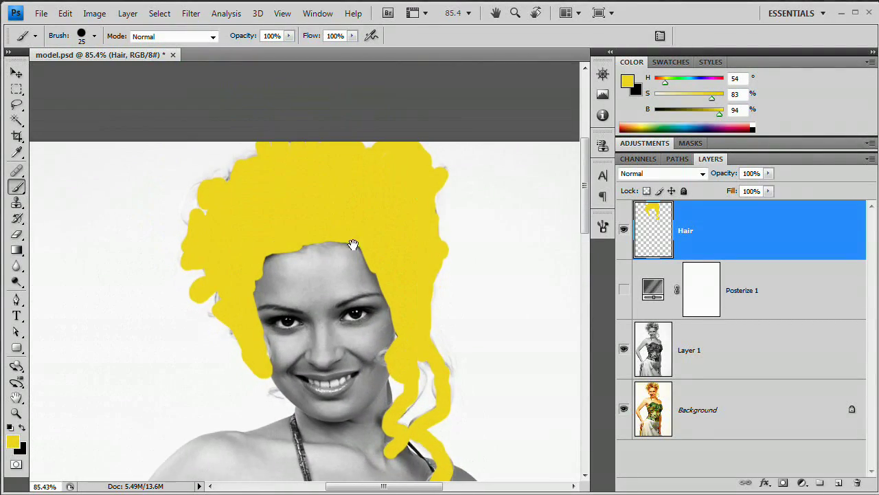
Step: Try Overlay, Soft Light and Color Burn on Hair, keep Multiply, then hide Posterize 1
click(625, 290)
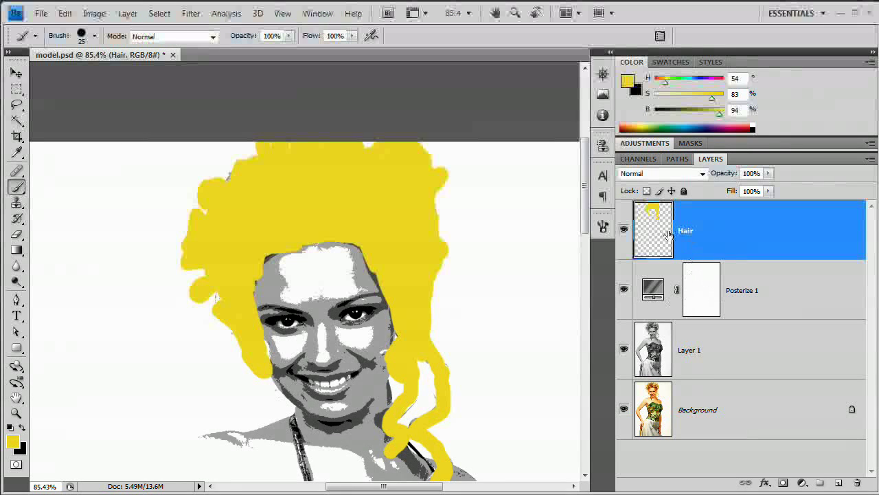
click(701, 173)
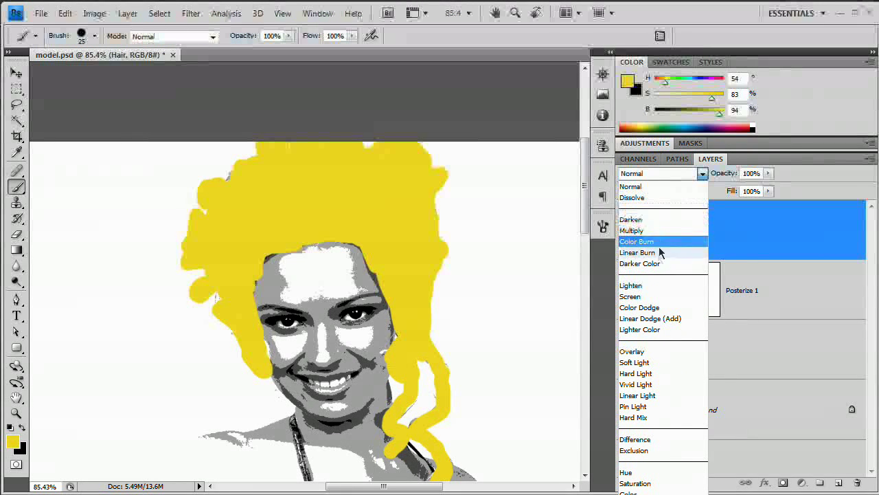
click(656, 232)
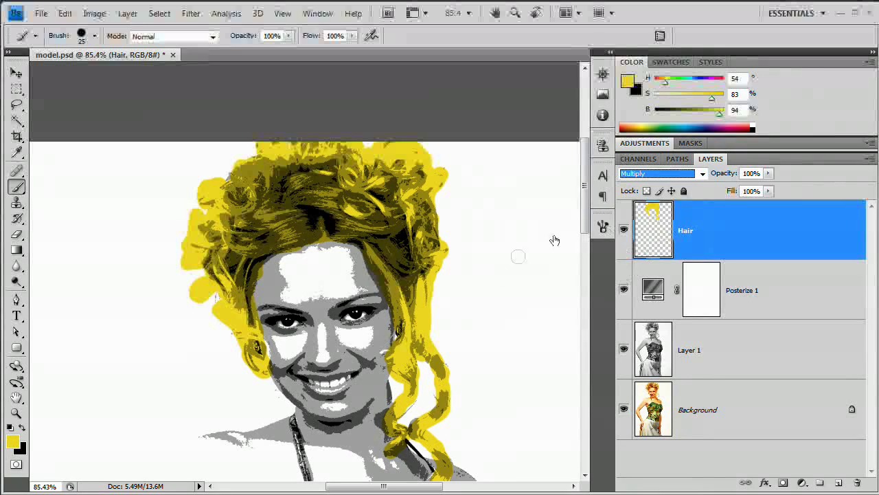
click(700, 173)
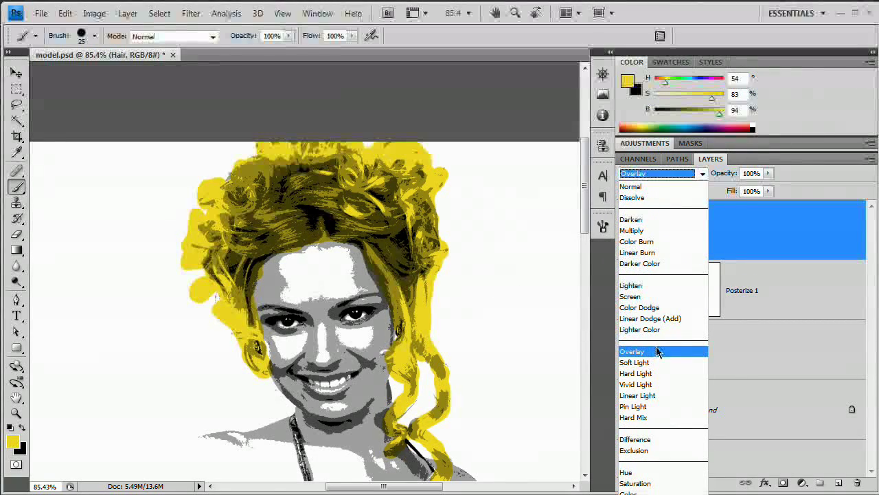
click(653, 351)
click(701, 173)
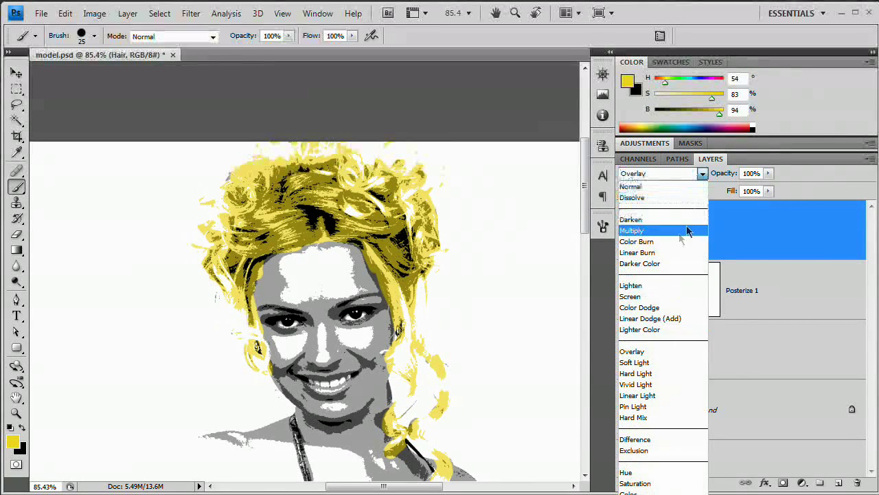
click(641, 363)
click(701, 173)
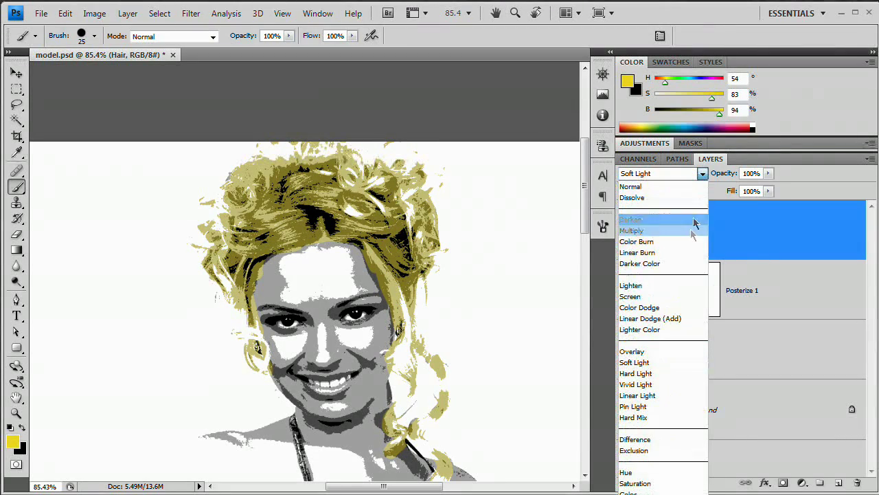
click(653, 241)
click(700, 173)
click(665, 230)
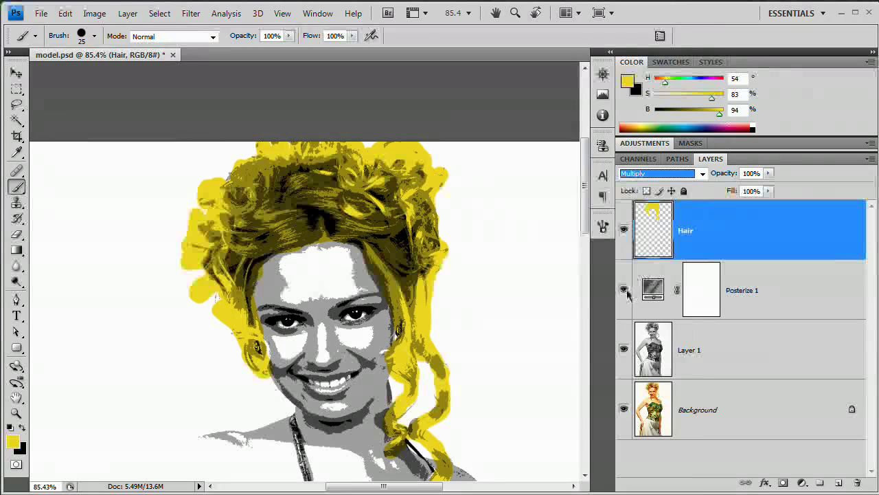
click(624, 293)
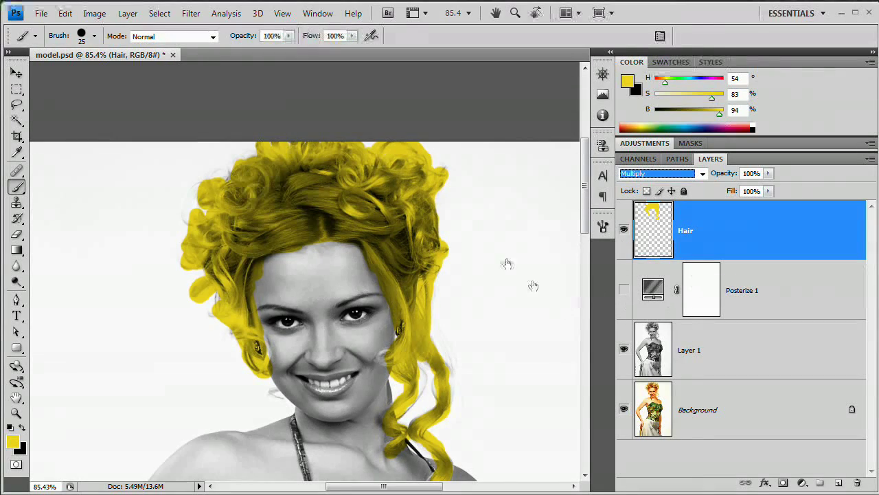
mouse_move(478, 318)
mouse_down()
mouse_move(488, 274)
mouse_move(522, 227)
mouse_move(502, 261)
mouse_move(515, 304)
mouse_move(502, 189)
mouse_move(377, 246)
mouse_up()
key(ctrl+minus)
key(ctrl+minus)
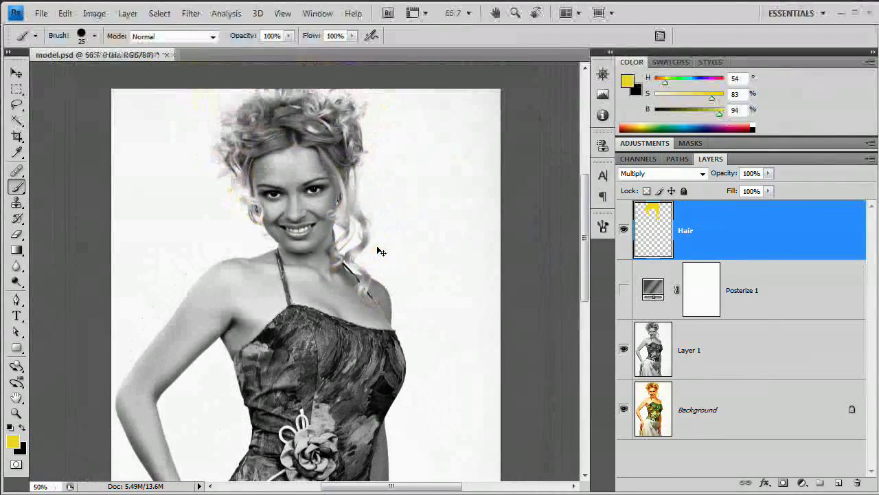
drag(332, 257, 333, 119)
drag(329, 302, 378, 200)
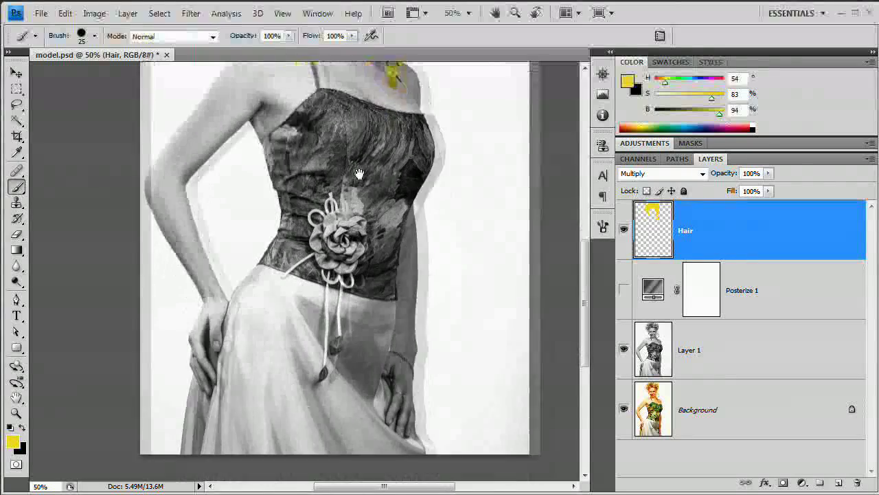
mouse_move(330, 301)
mouse_down()
mouse_move(327, 231)
mouse_move(295, 467)
mouse_up()
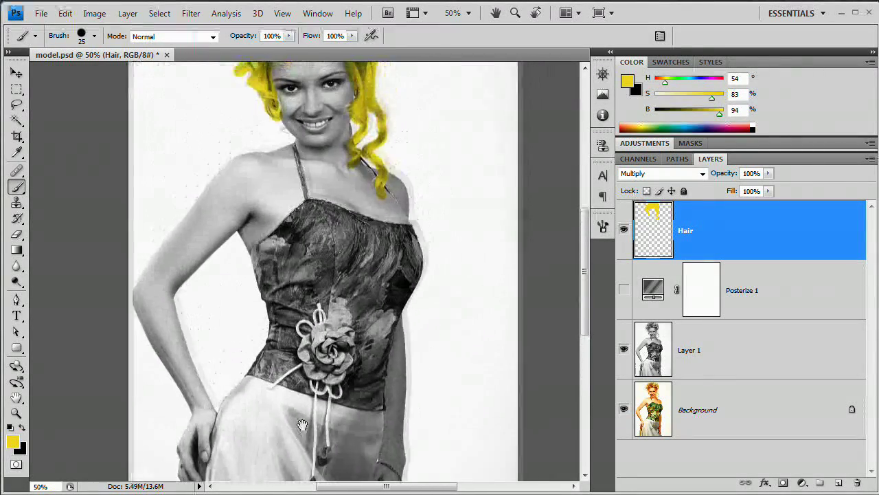
mouse_move(317, 378)
mouse_down()
mouse_move(326, 352)
mouse_move(317, 347)
mouse_up()
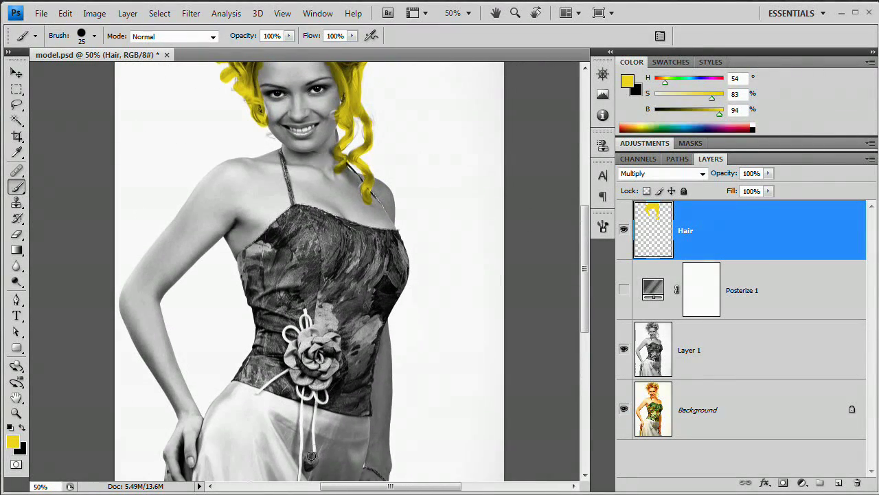
drag(326, 280, 400, 362)
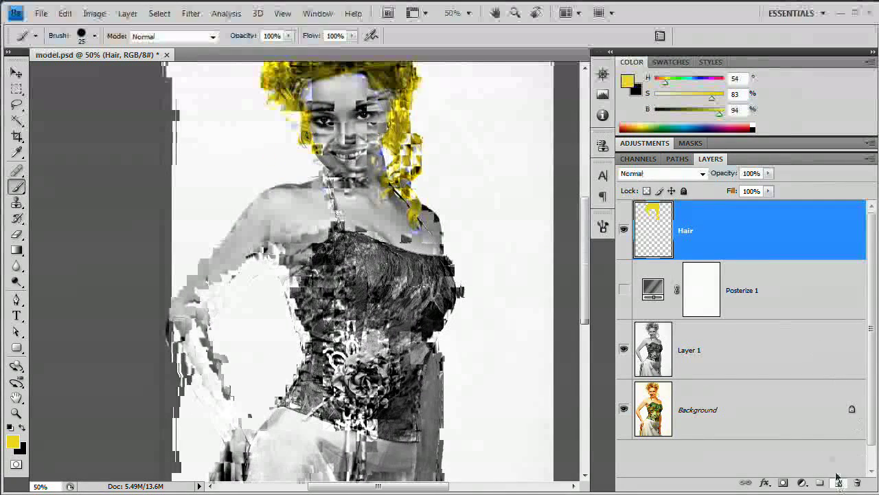
Step: Add a new layer above Hair and name it Shirt
click(838, 482)
double_click(695, 230)
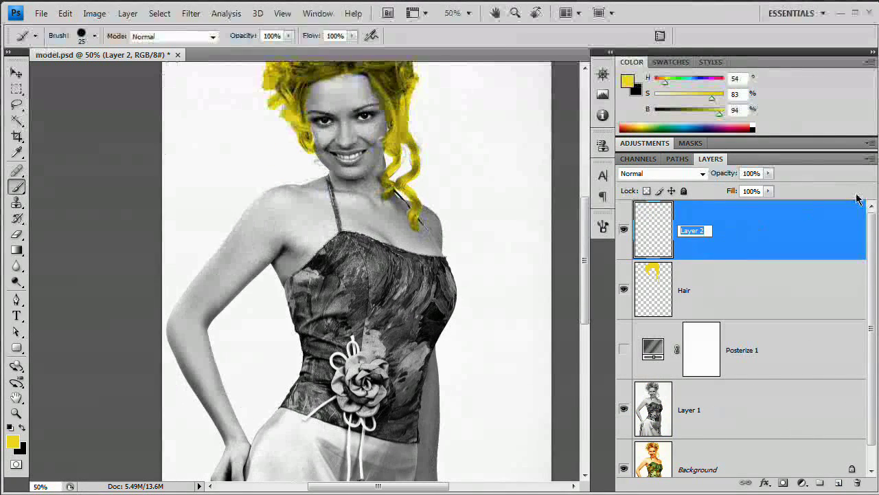
text(Shirt)
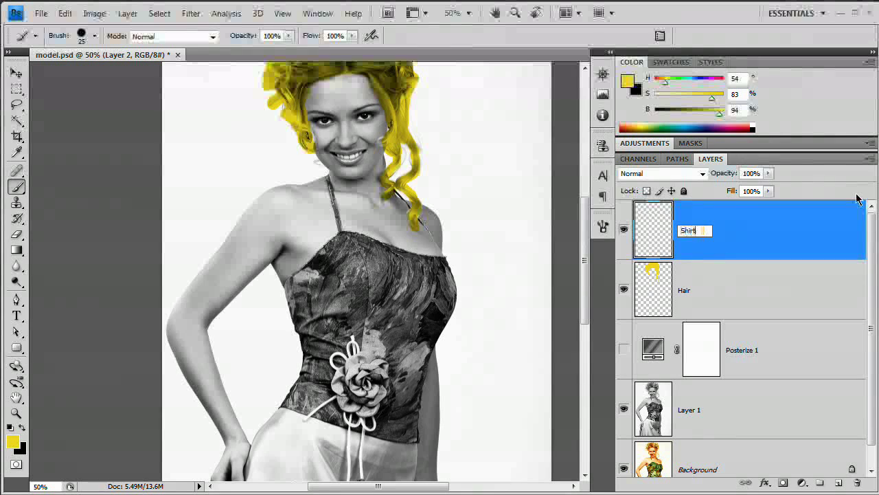
key(Return)
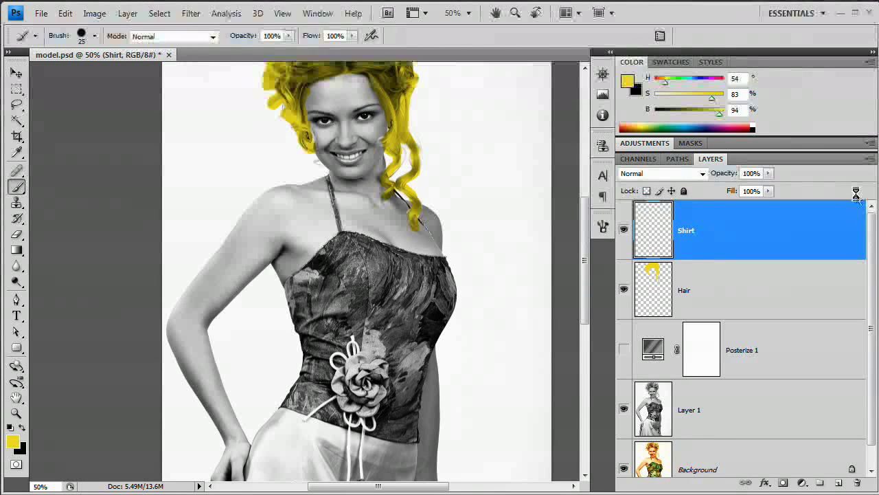
scroll(361, 319, down, 2)
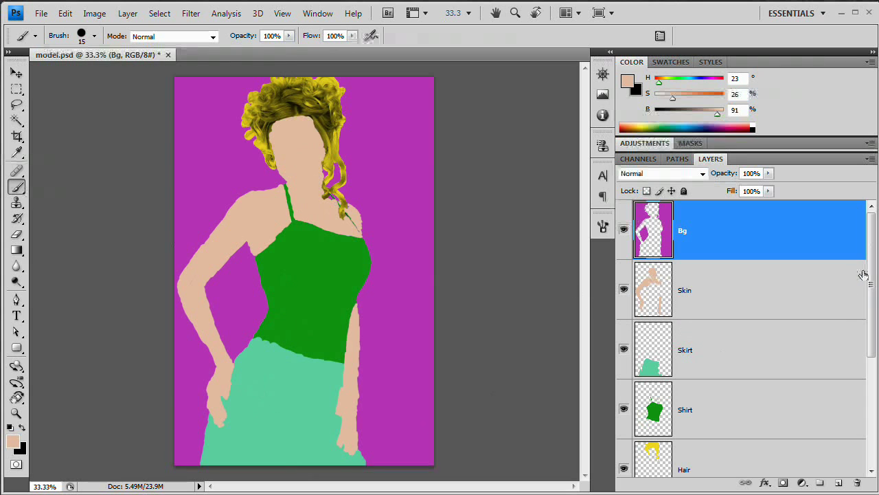
Step: Show Posterize 1, set the Bg layer to 70% opacity, and select the Skin layer
drag(869, 277, 869, 384)
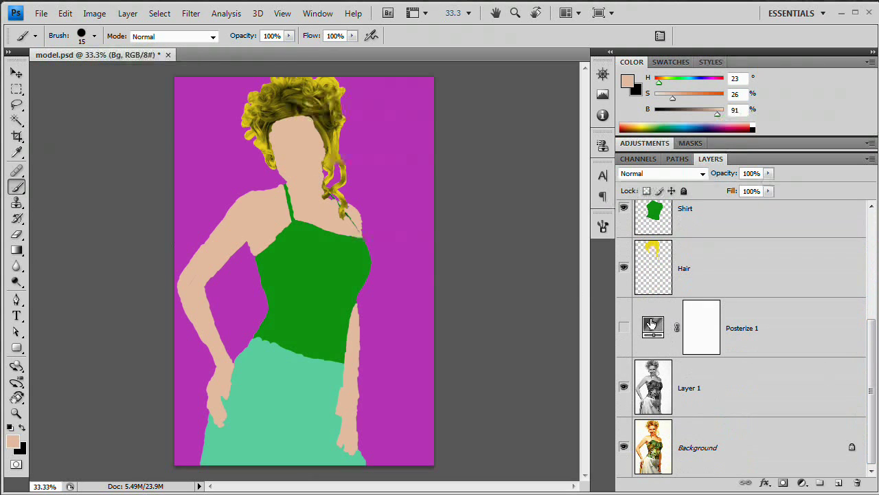
click(623, 331)
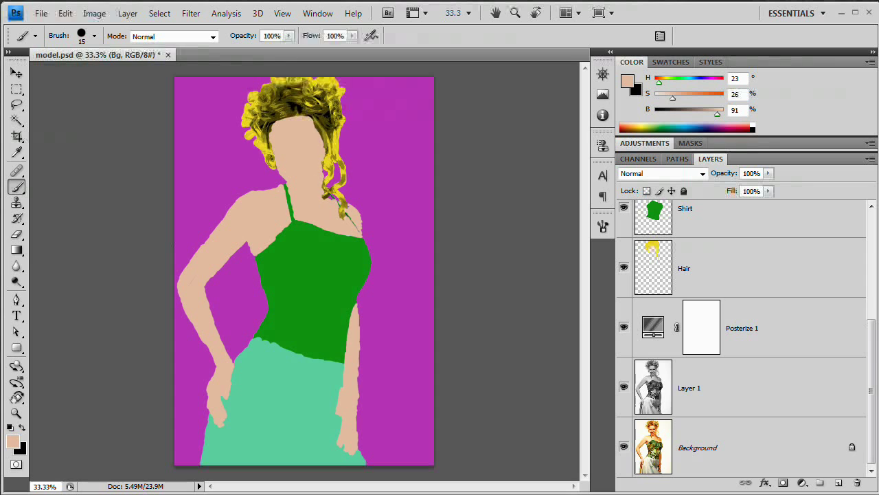
drag(872, 353, 868, 219)
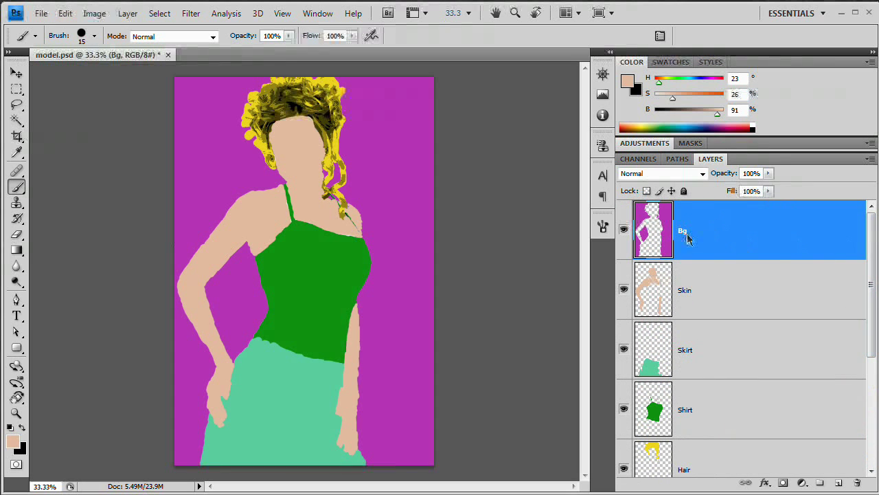
click(752, 173)
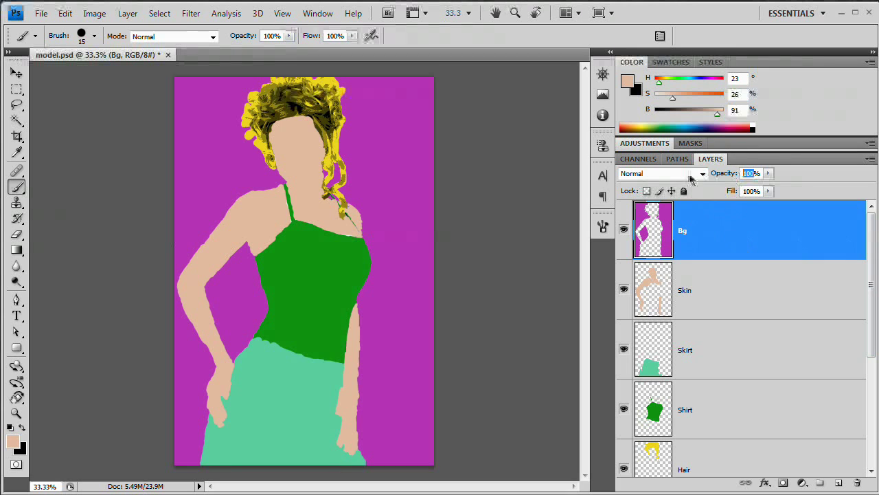
text(7)
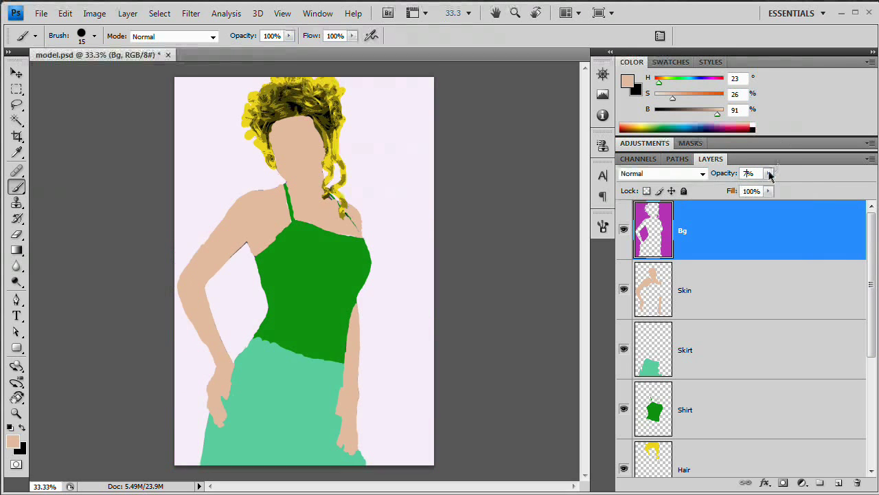
text(100)
key(Return)
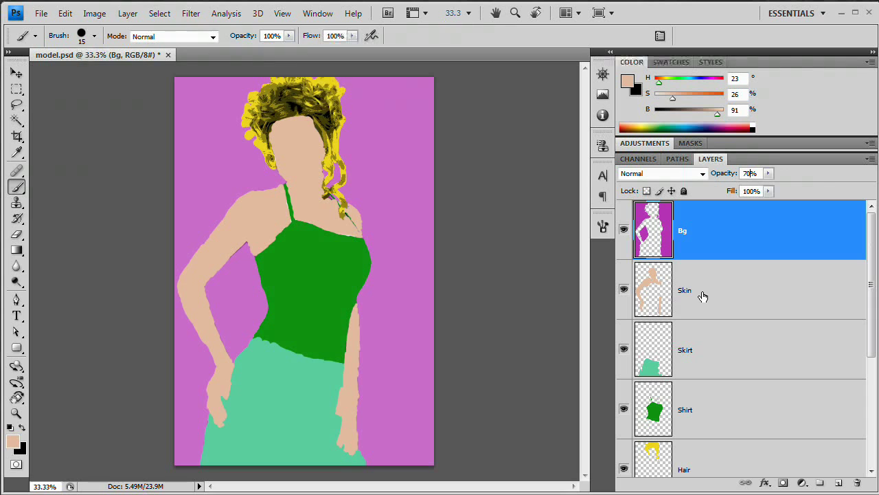
click(702, 299)
click(677, 176)
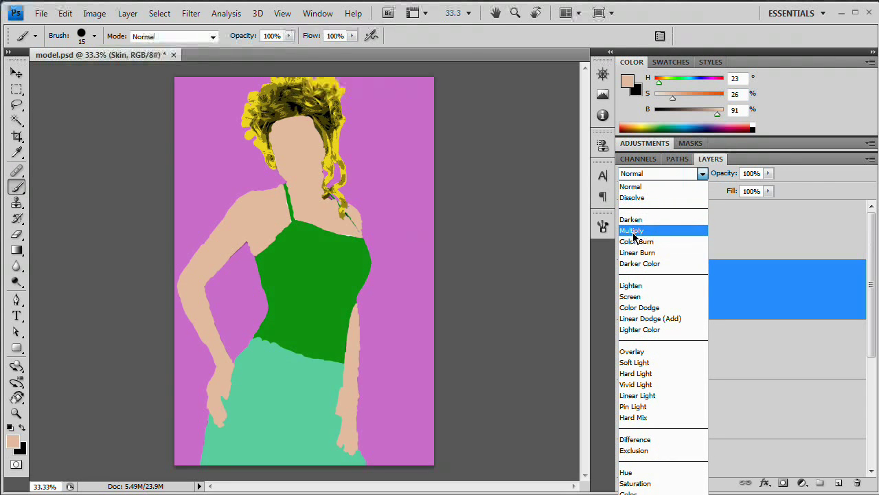
Step: Try Multiply, Color Burn and Linear Burn on the Skin layer, keeping Multiply
click(633, 231)
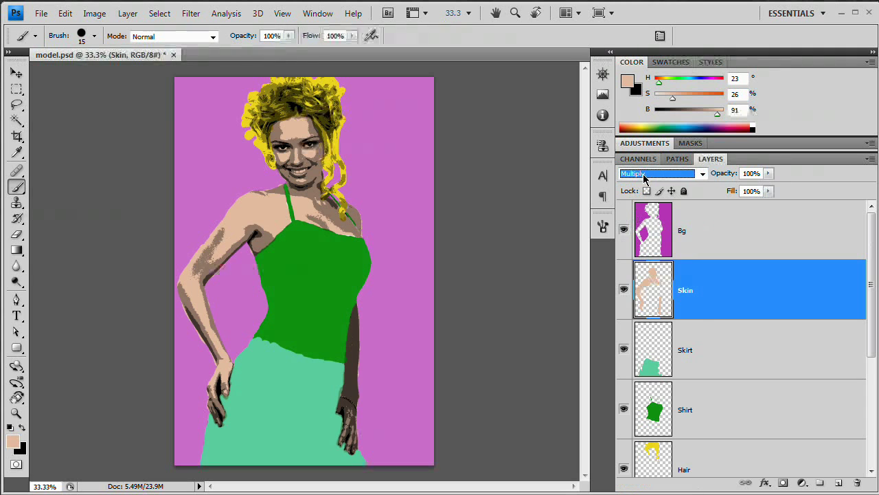
click(644, 176)
click(636, 243)
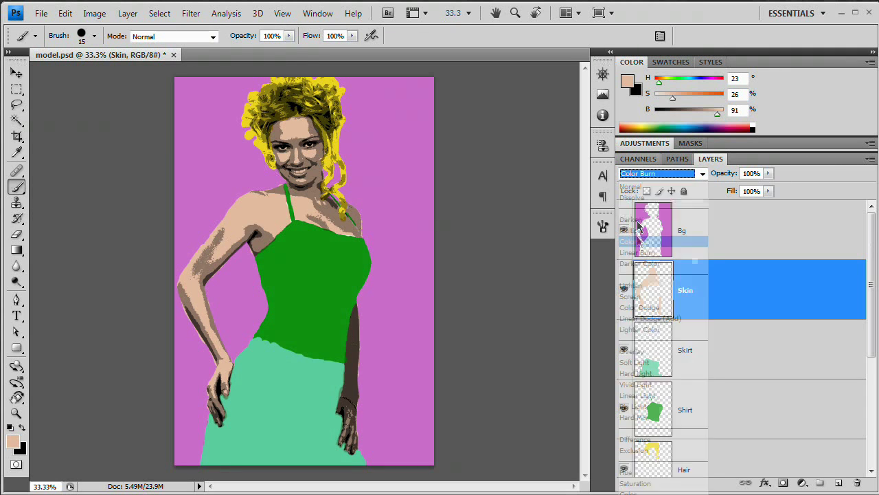
click(659, 173)
click(656, 252)
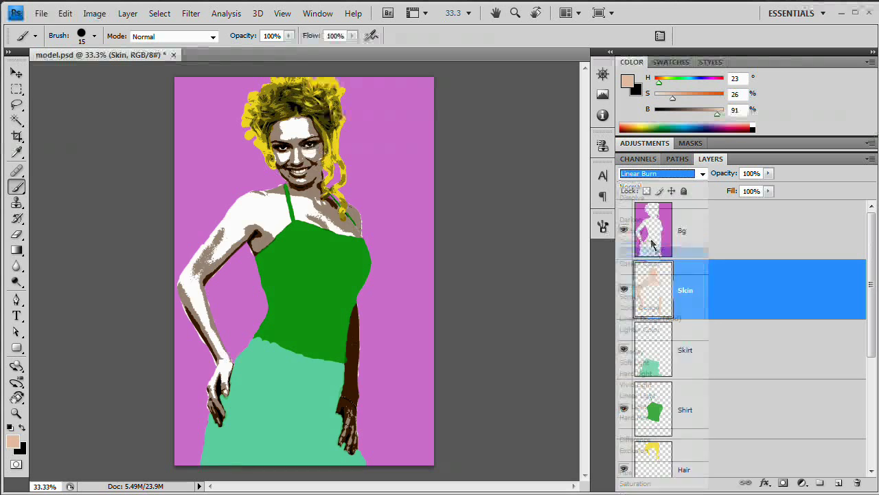
click(662, 174)
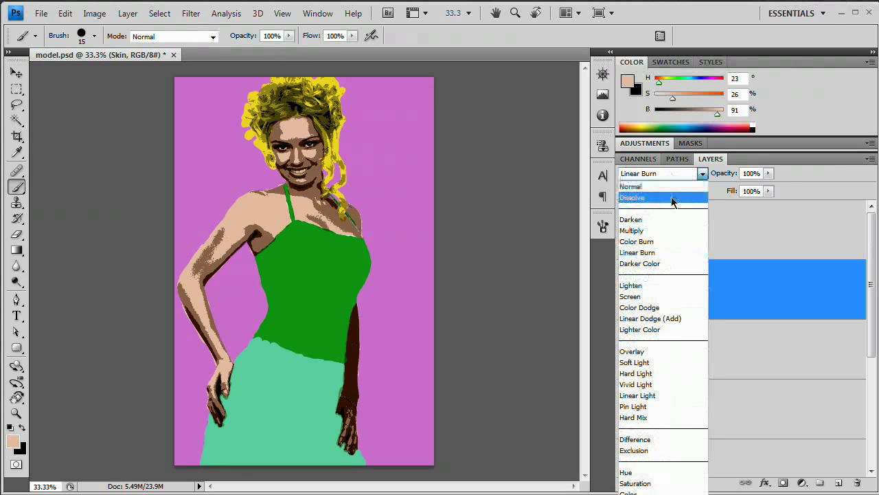
click(663, 231)
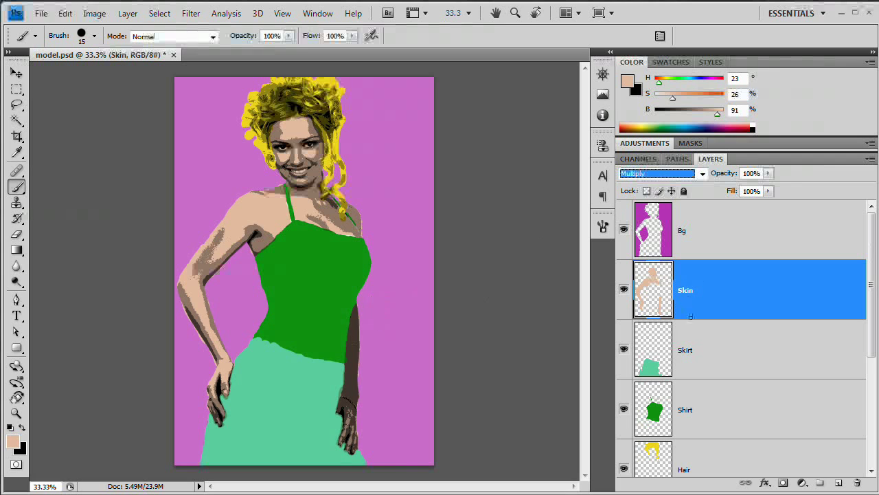
click(683, 359)
Step: Cycle the Shirt layer's blend mode through Multiply and Soft Light, finishing on Overlay
click(710, 410)
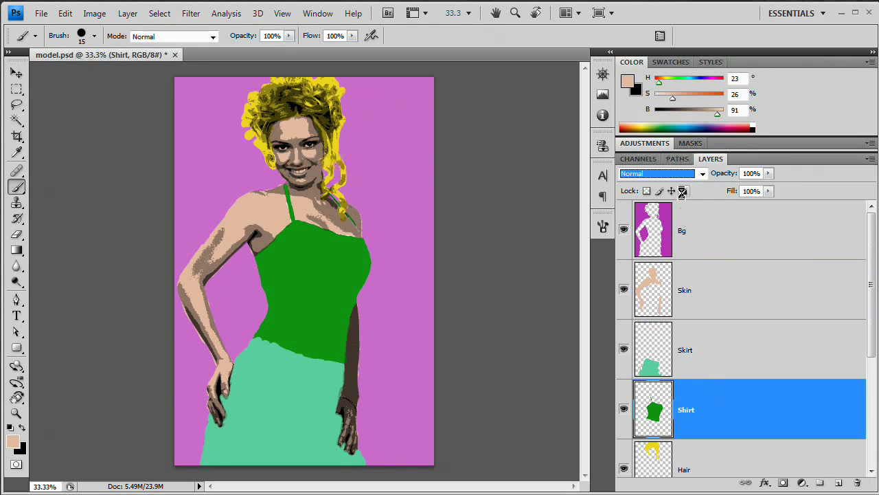
click(683, 180)
click(643, 230)
click(667, 174)
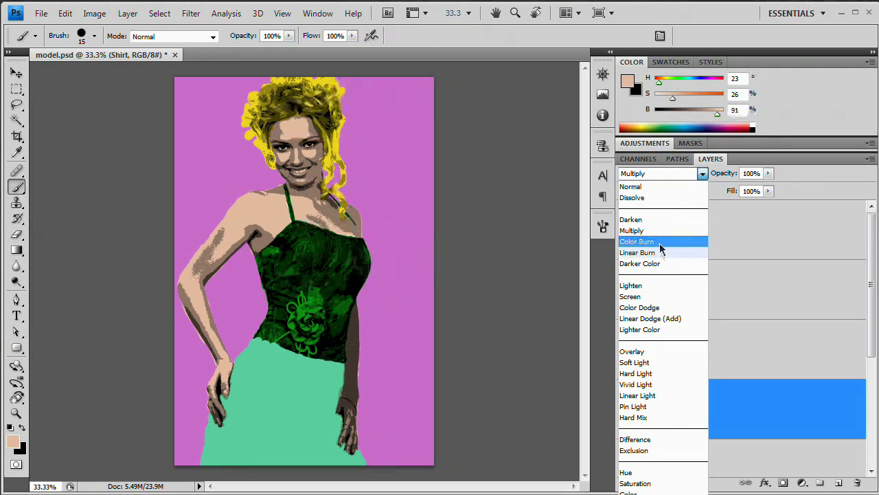
click(657, 362)
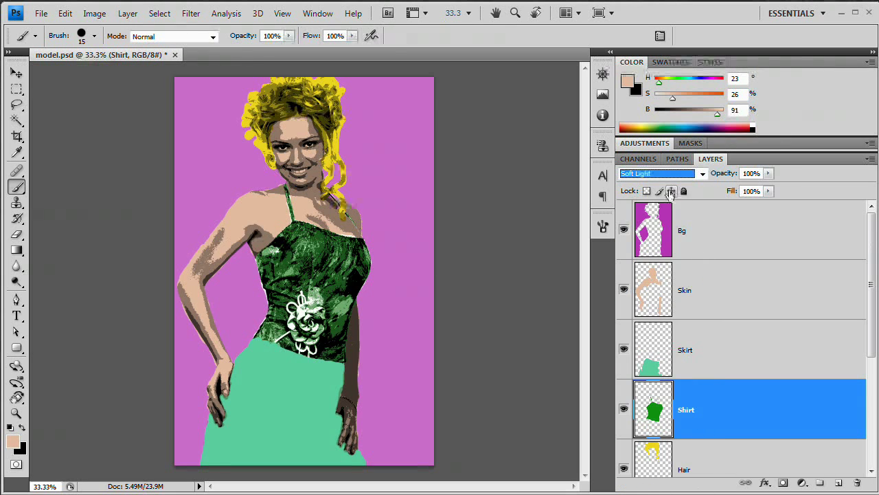
click(673, 177)
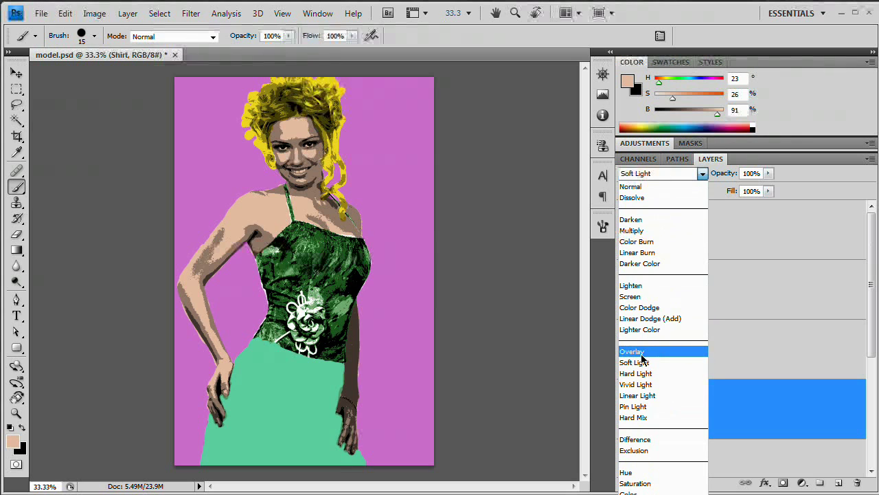
click(694, 350)
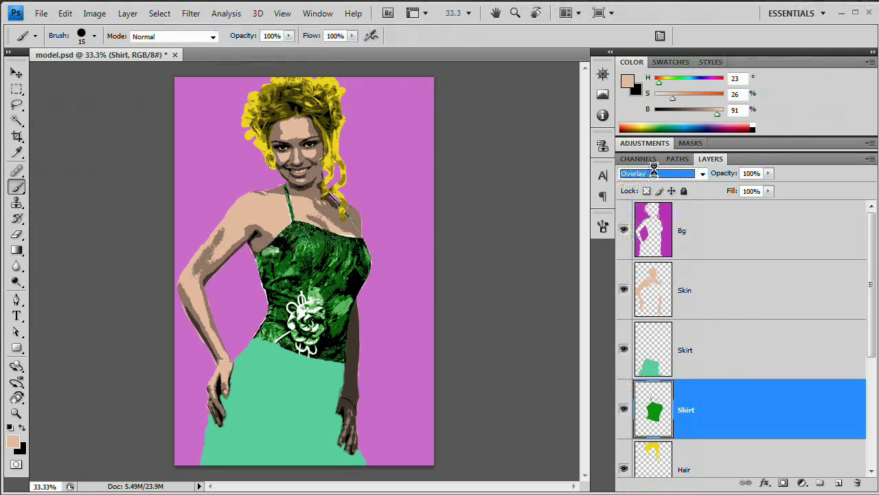
Step: Make the Skirt layer active and set its blend mode to Multiply
click(691, 363)
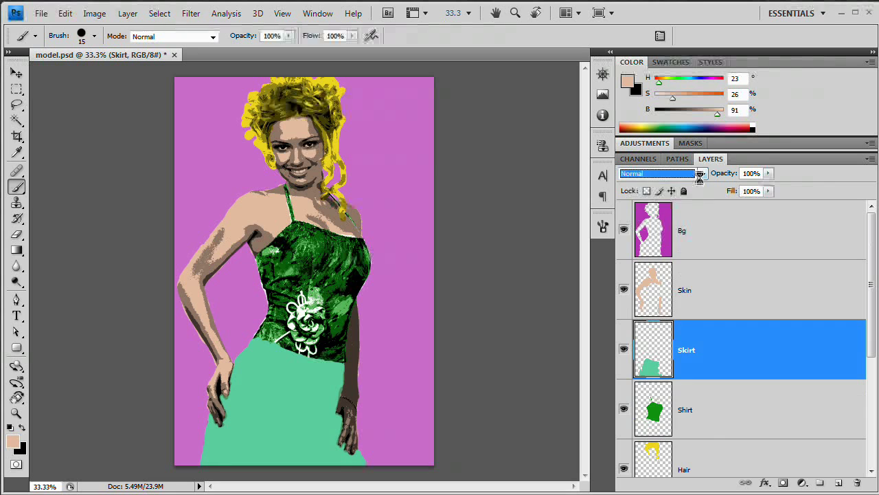
click(697, 174)
click(652, 228)
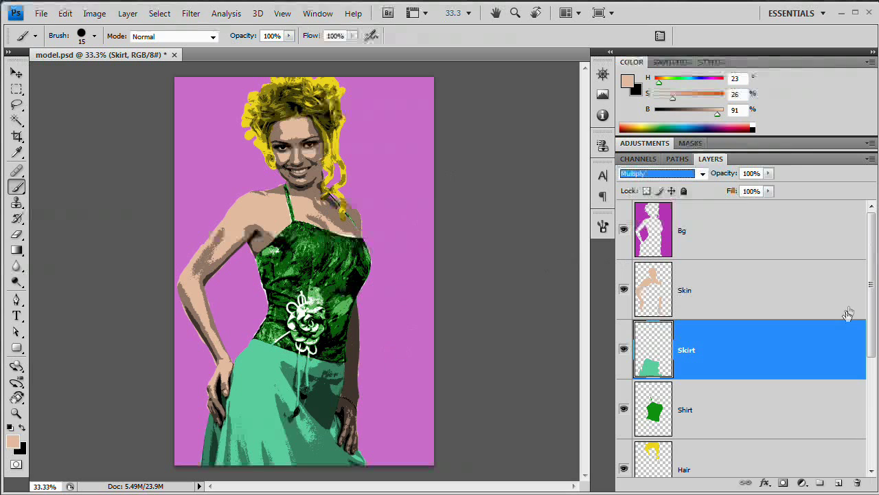
mouse_move(869, 324)
mouse_down()
mouse_move(868, 363)
mouse_move(869, 323)
mouse_up()
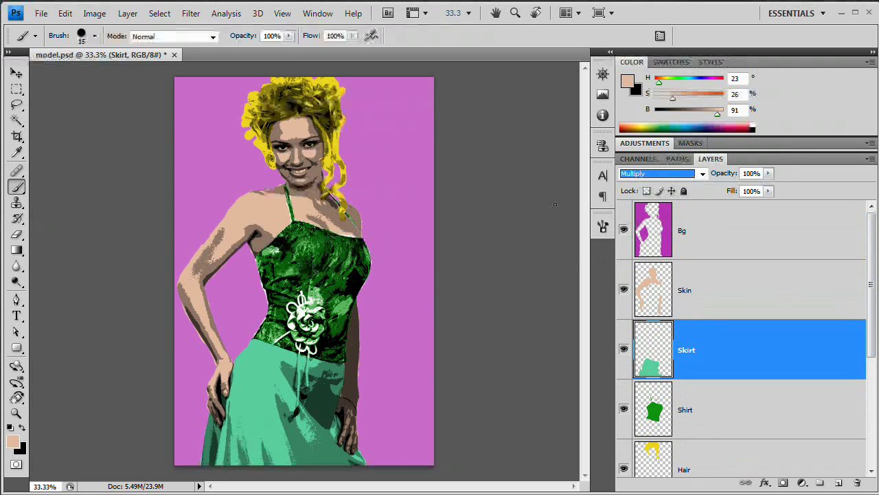
Step: Add a new empty layer above Skin and name it 'Eyes'
click(787, 297)
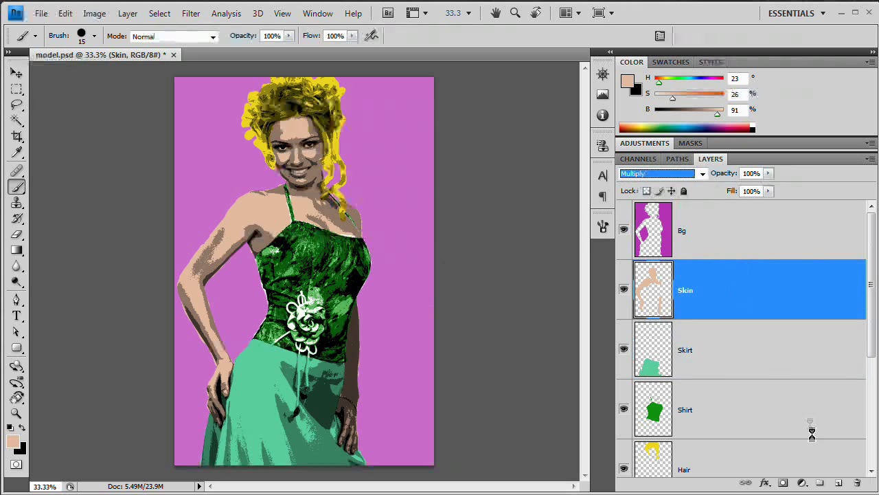
click(839, 488)
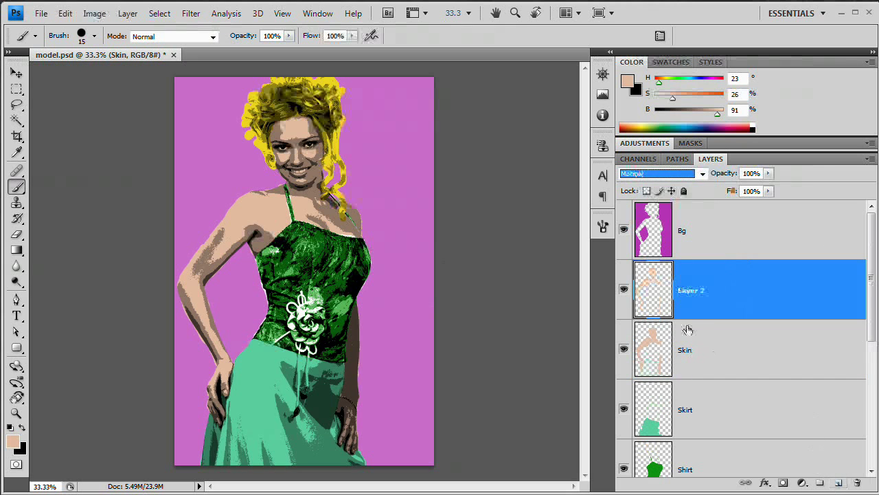
double_click(690, 290)
text(Eyes)
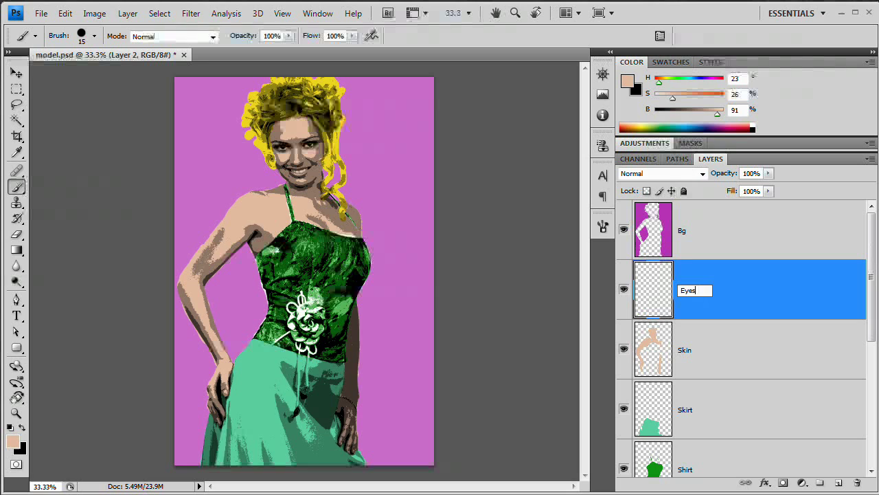
key(Return)
Step: Zoom in on the model's face and choose a vivid red foreground colour
key(z)
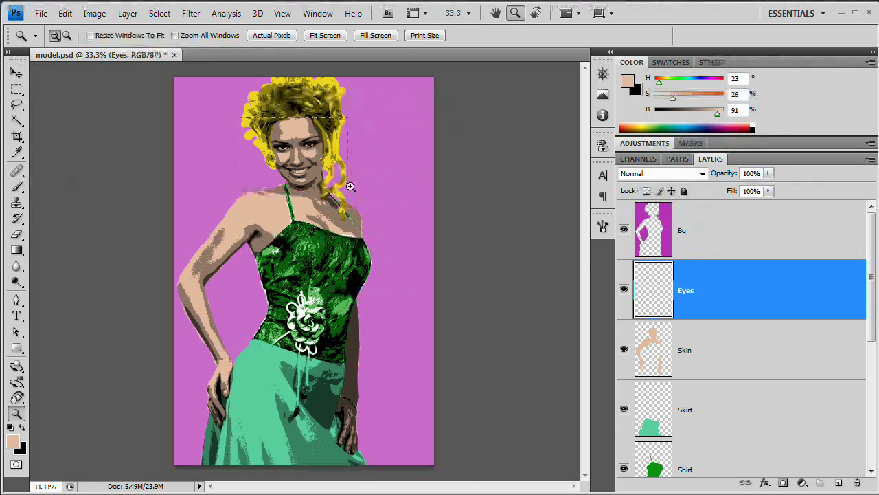
click(348, 187)
drag(338, 247, 320, 260)
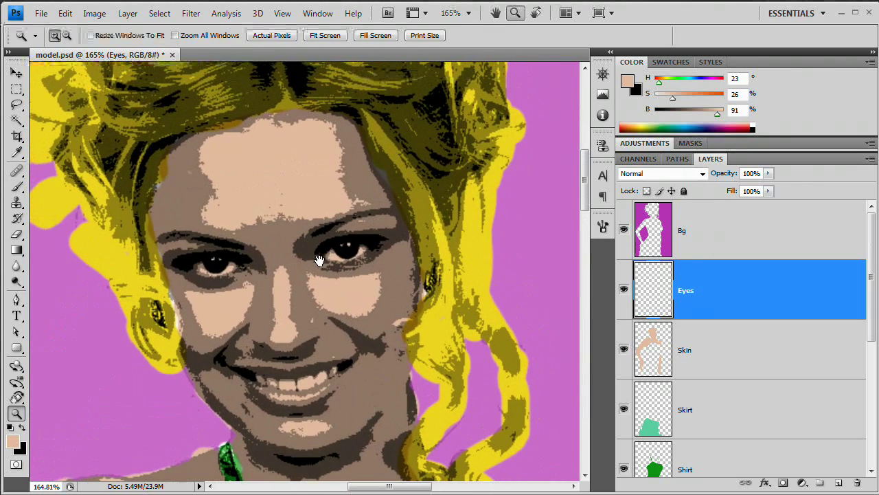
click(13, 442)
click(460, 177)
drag(460, 177, 460, 173)
drag(429, 190, 421, 189)
Step: Accept the red and paint it over both upper eyelids with a slightly smaller brush
click(581, 166)
key(z)
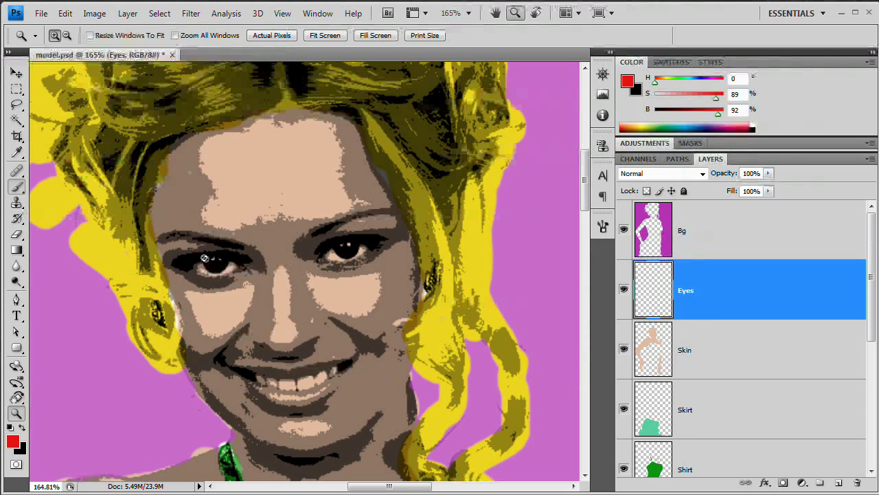
key(b)
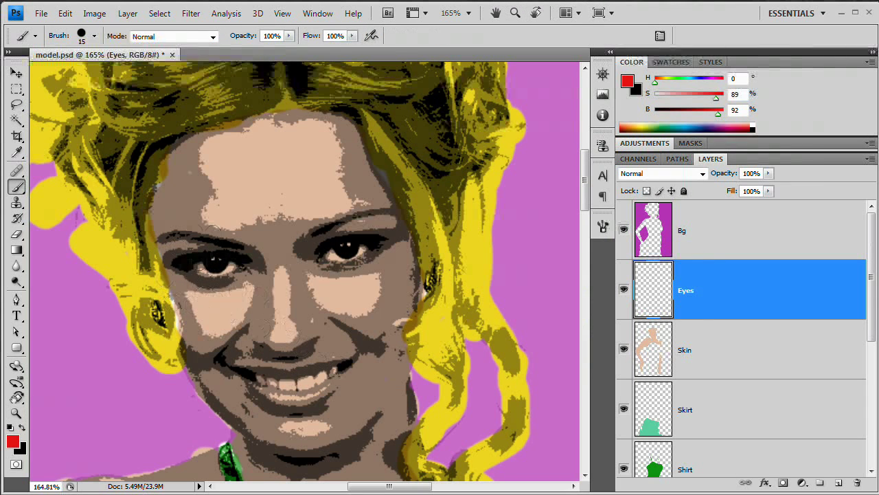
key(bracketleft)
mouse_move(167, 257)
mouse_down()
mouse_move(183, 252)
mouse_move(178, 243)
mouse_move(227, 245)
mouse_up()
mouse_move(320, 243)
mouse_down()
mouse_move(388, 217)
mouse_move(358, 231)
mouse_move(384, 233)
mouse_up()
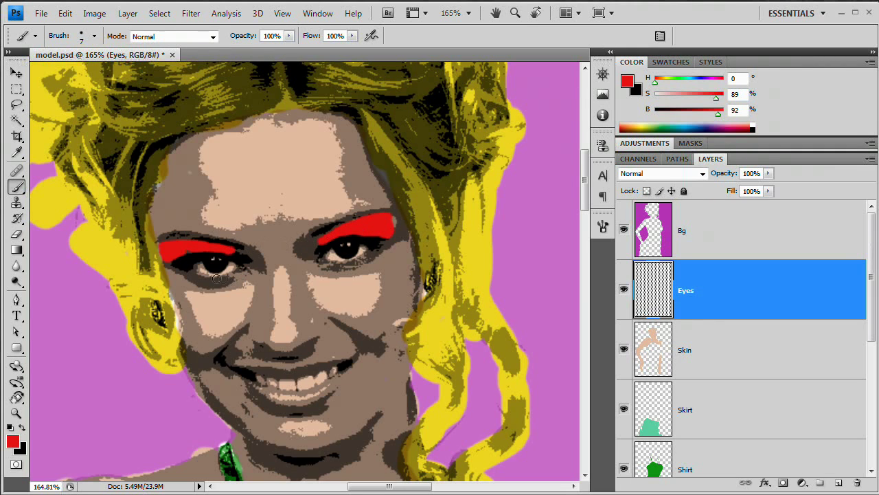
Step: Try Multiply and Color Burn on the Eyes layer, settling on Soft Light
click(685, 173)
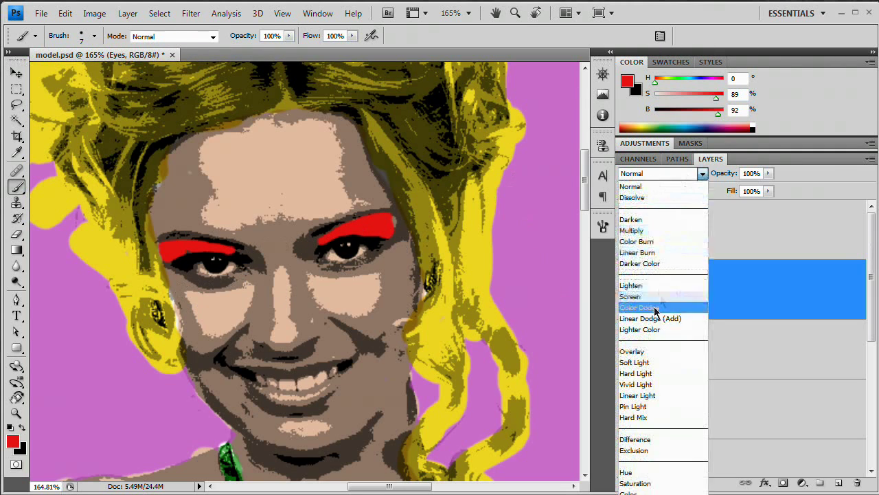
click(656, 228)
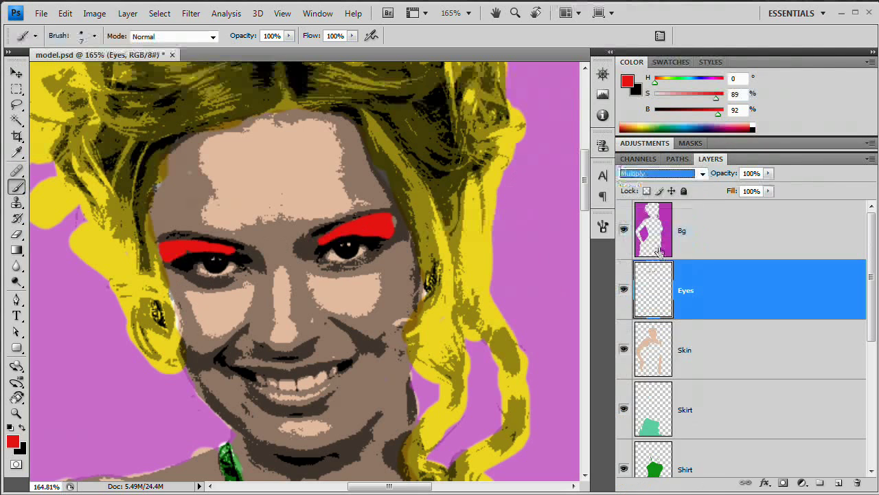
click(682, 174)
click(673, 242)
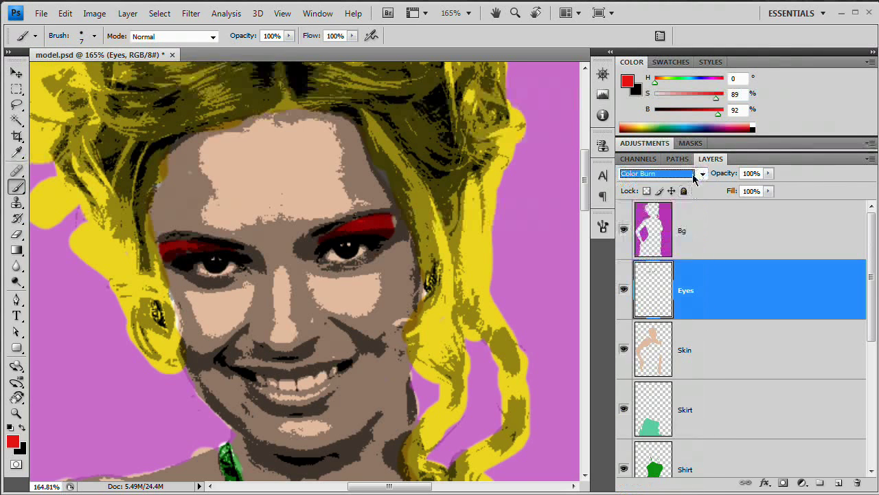
click(694, 175)
click(635, 362)
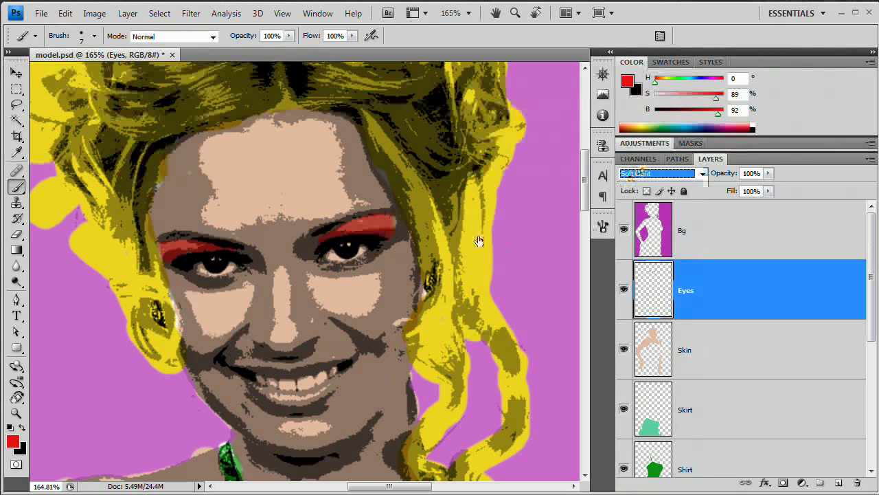
Step: Zoom out to see the whole figure and select the Bg layer
key(ctrl+minus)
key(ctrl+minus)
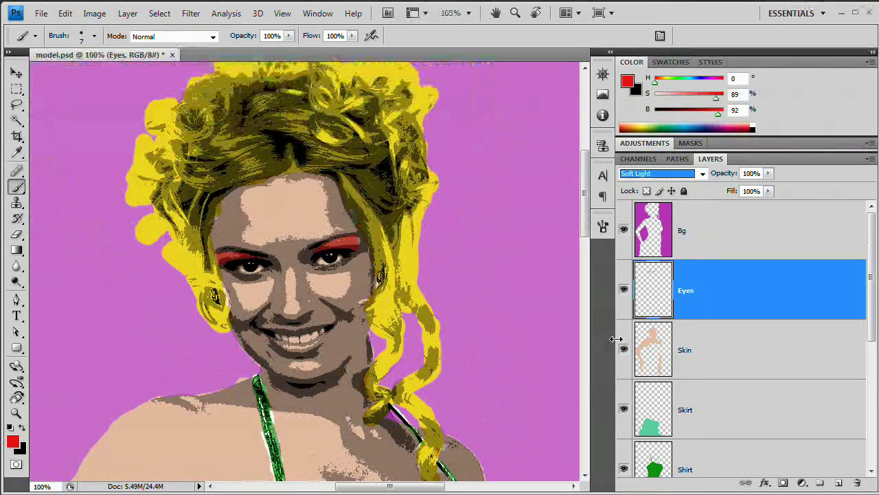
key(ctrl+minus)
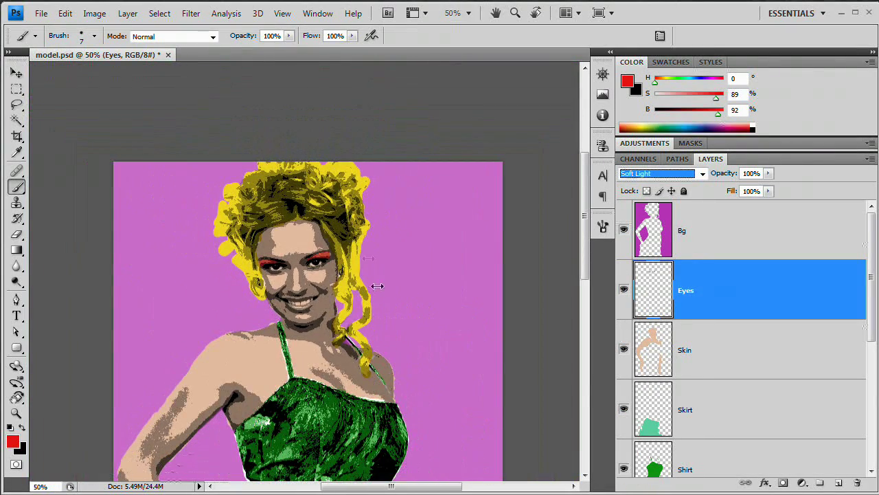
key(ctrl+minus)
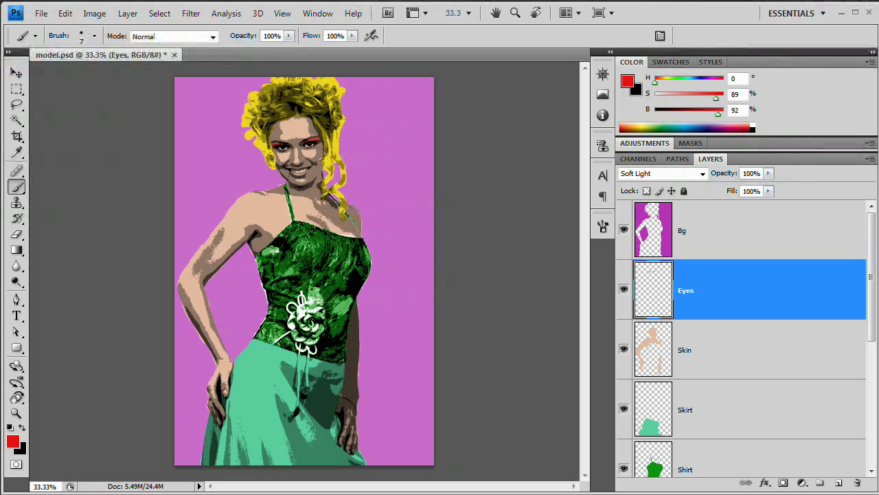
click(740, 248)
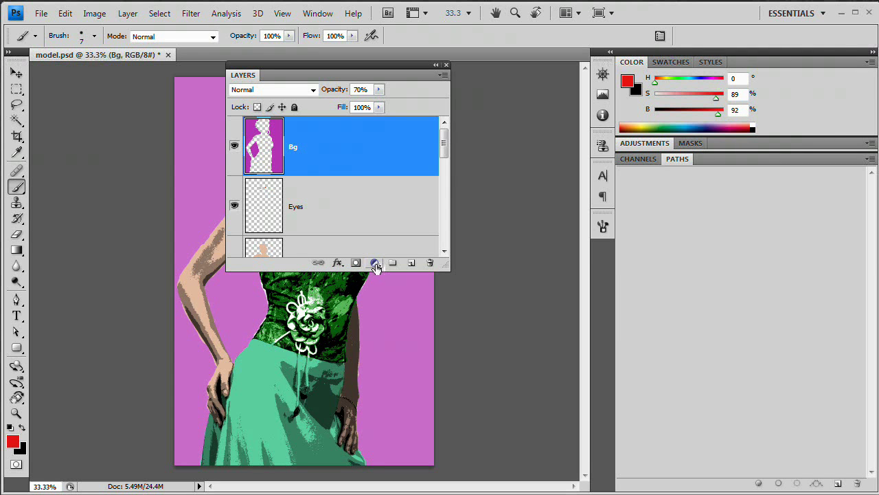
Step: Add a Solid Color fill layer in a muted, greyish blue
click(375, 265)
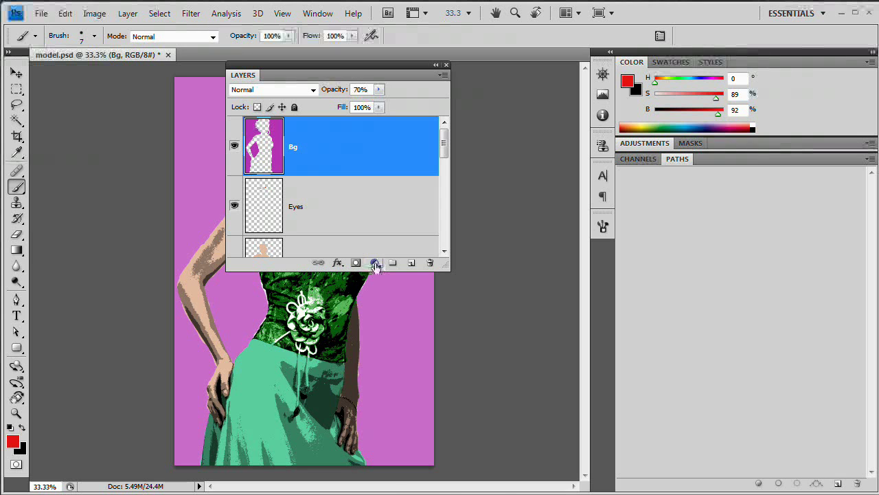
click(402, 276)
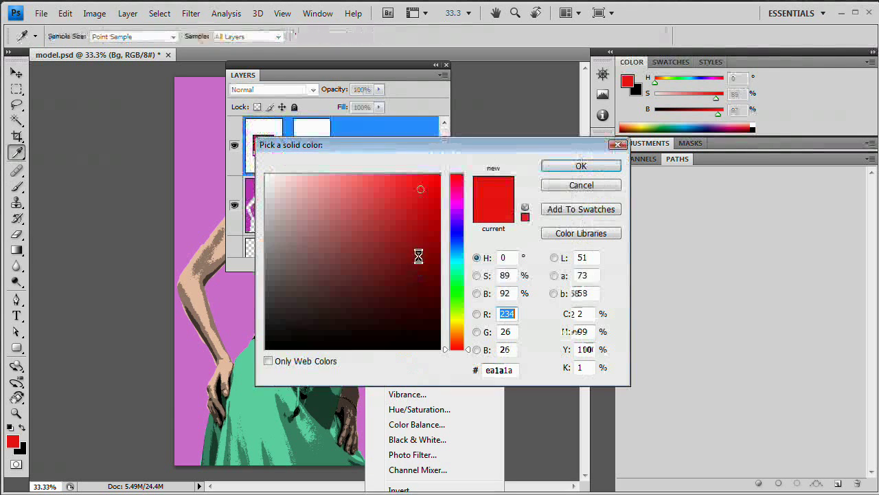
drag(460, 199, 459, 251)
mouse_move(366, 209)
mouse_down()
mouse_move(351, 212)
mouse_move(347, 232)
mouse_move(327, 214)
mouse_move(347, 234)
mouse_up()
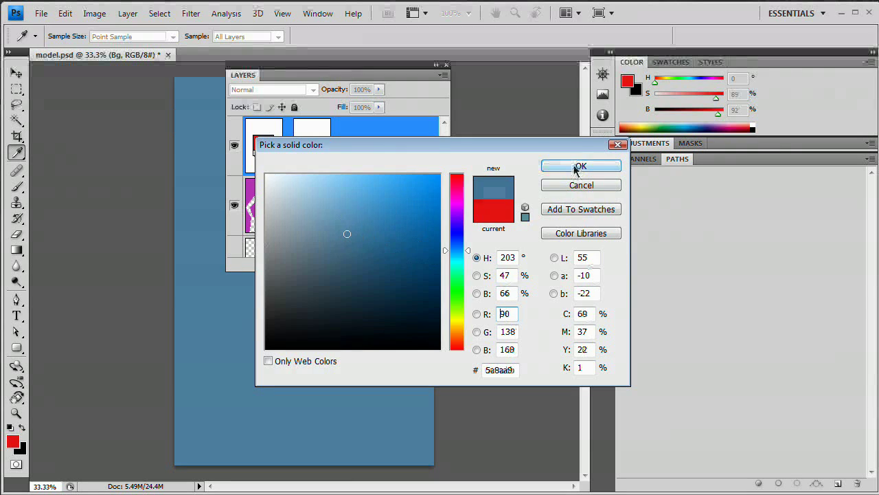
click(580, 166)
Step: Set the blue fill layer to Soft Light blending and move the layer list aside
drag(302, 62, 502, 93)
click(511, 120)
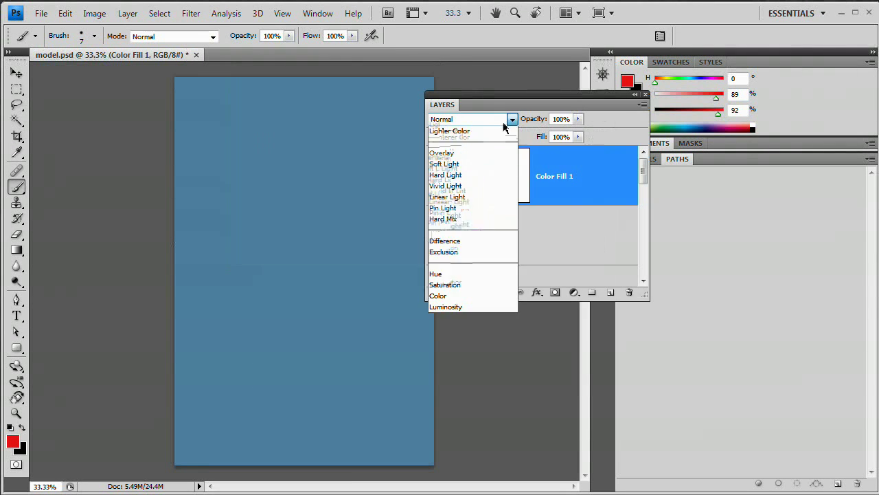
click(477, 307)
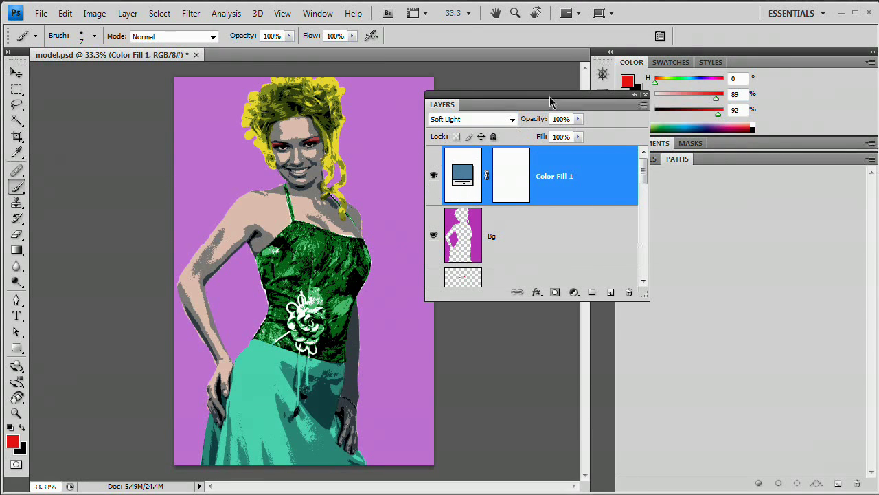
drag(551, 96, 601, 100)
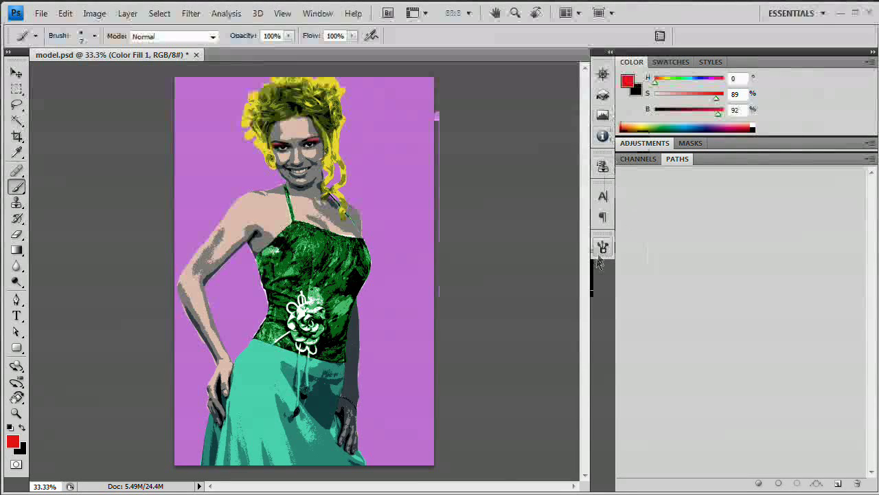
Step: Bring the Layers panel back from the Window menu and float it over the canvas
click(676, 159)
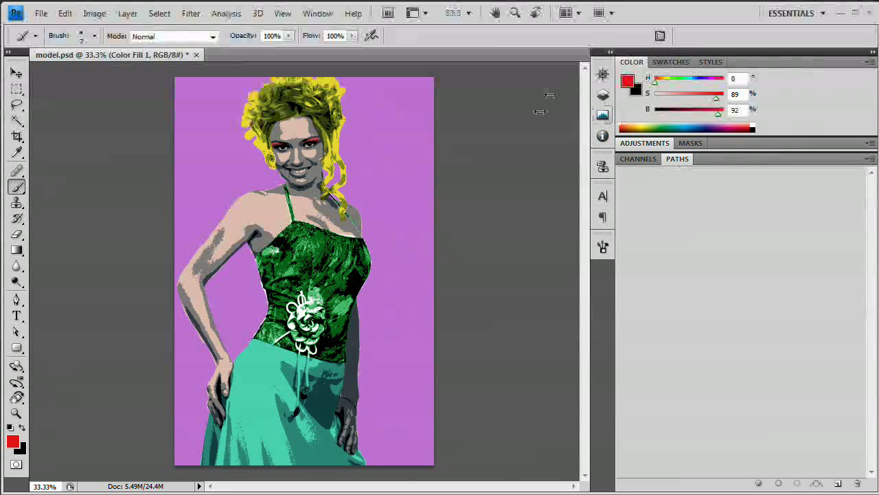
click(317, 13)
click(347, 251)
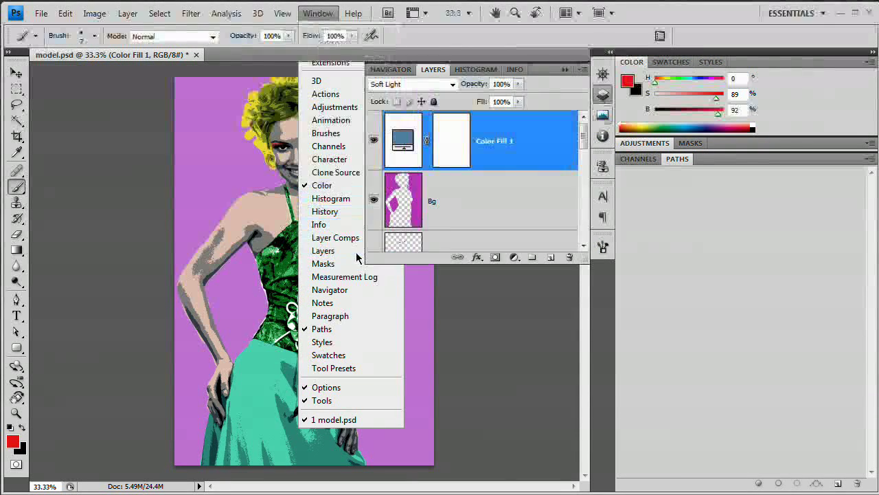
drag(282, 143, 451, 104)
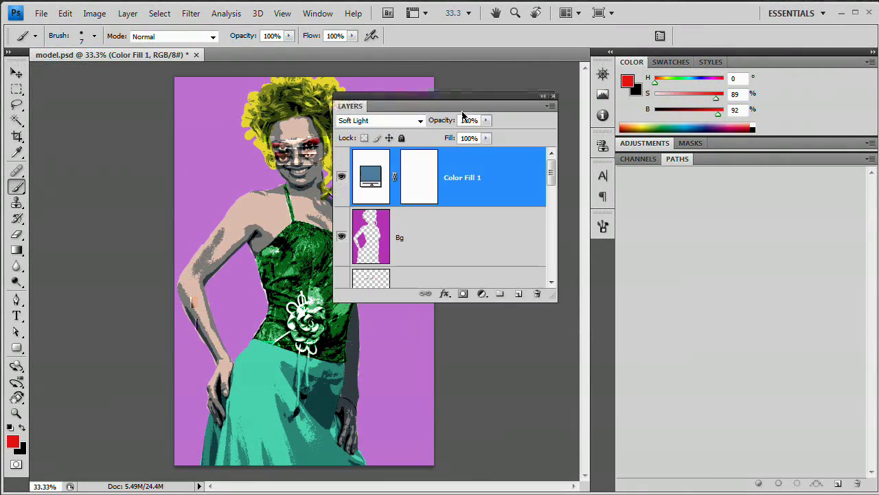
Step: Add another Solid Color fill layer in mid-grey with saturation 0 and brightness 50
click(481, 294)
click(520, 309)
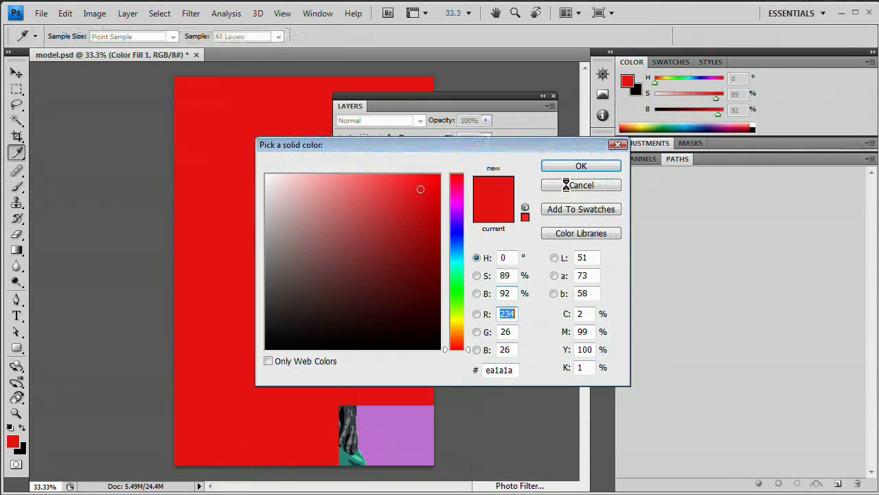
drag(506, 150, 500, 293)
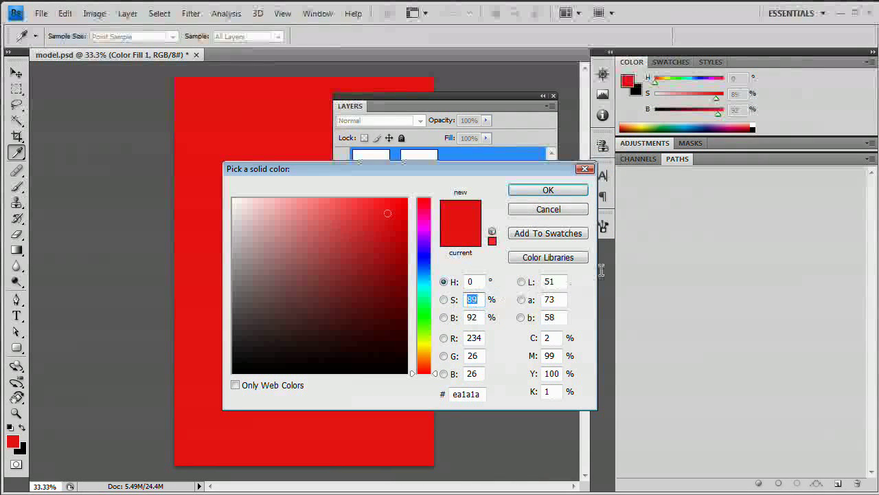
text(0)
key(Tab)
text(50)
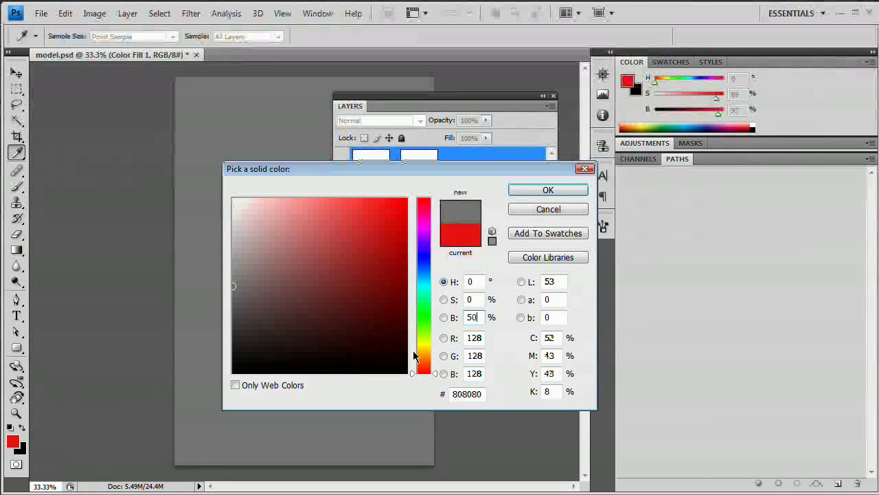
click(548, 191)
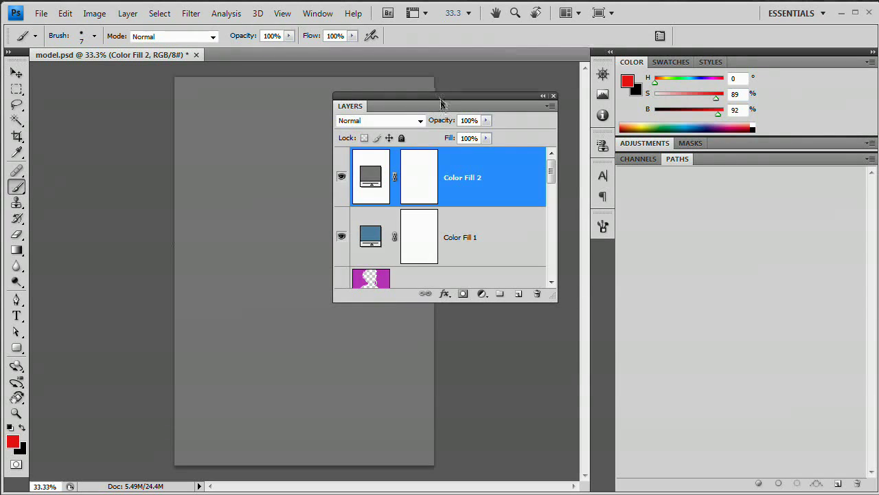
Step: Try Overlay and Soft Light on Color Fill 2, toggling its visibility to compare
drag(441, 98, 442, 107)
click(420, 130)
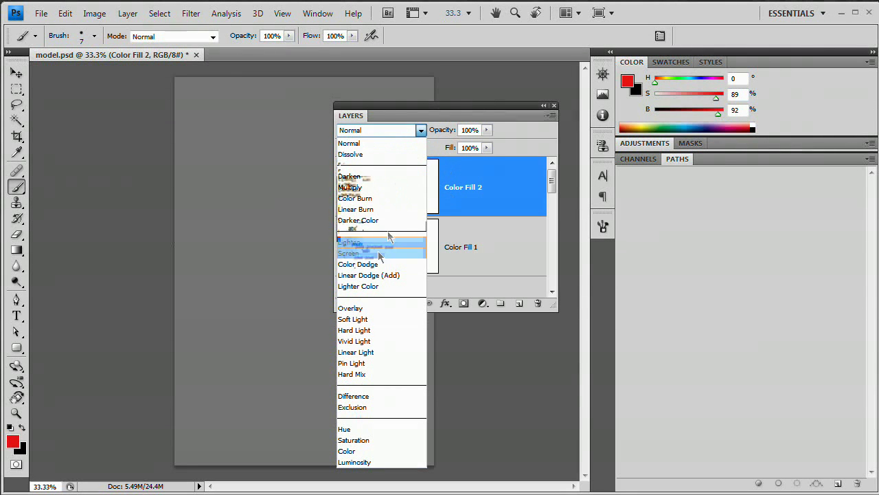
click(354, 308)
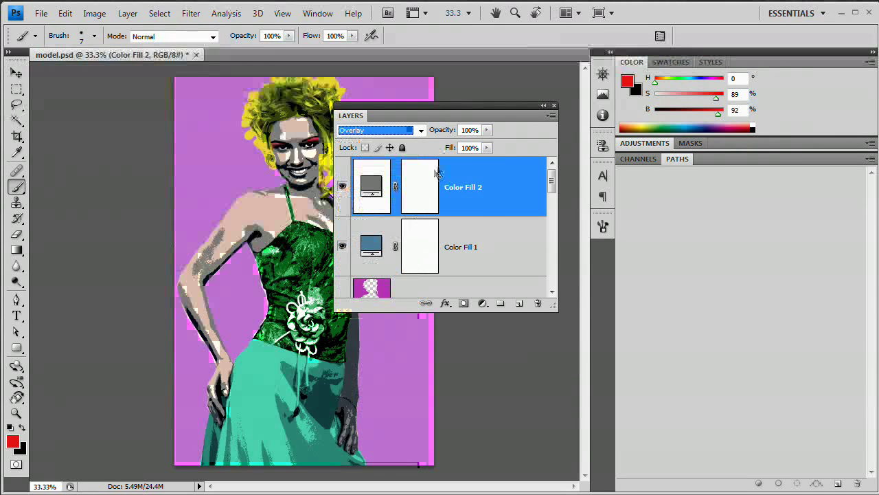
click(342, 187)
click(342, 186)
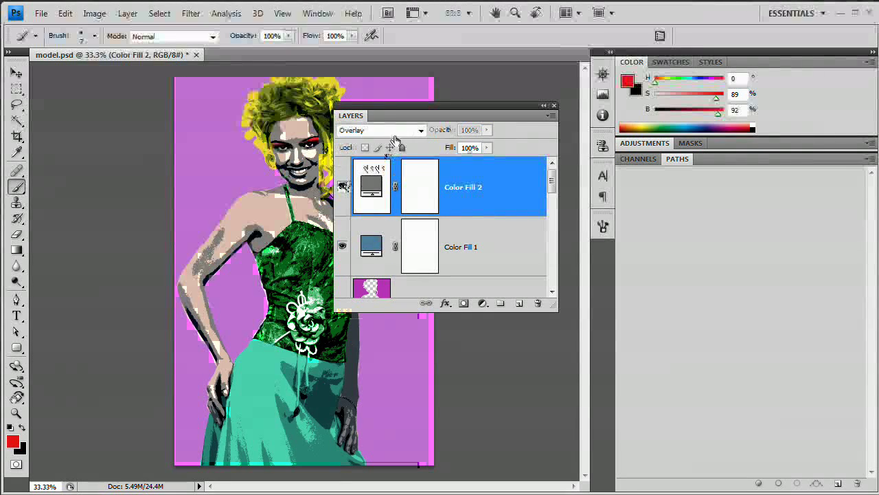
click(408, 131)
click(362, 319)
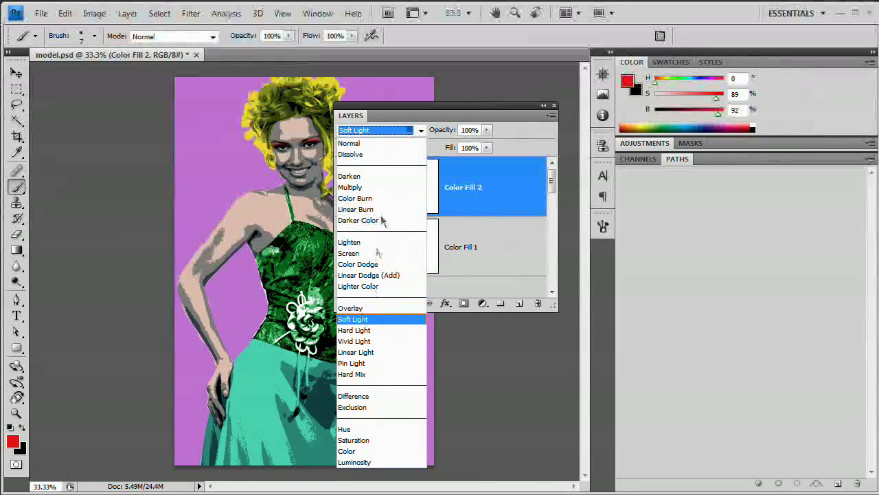
Step: Compare Hard Light and Screen, keep Screen at 40% opacity, and dock the Layers panel
click(411, 131)
click(355, 331)
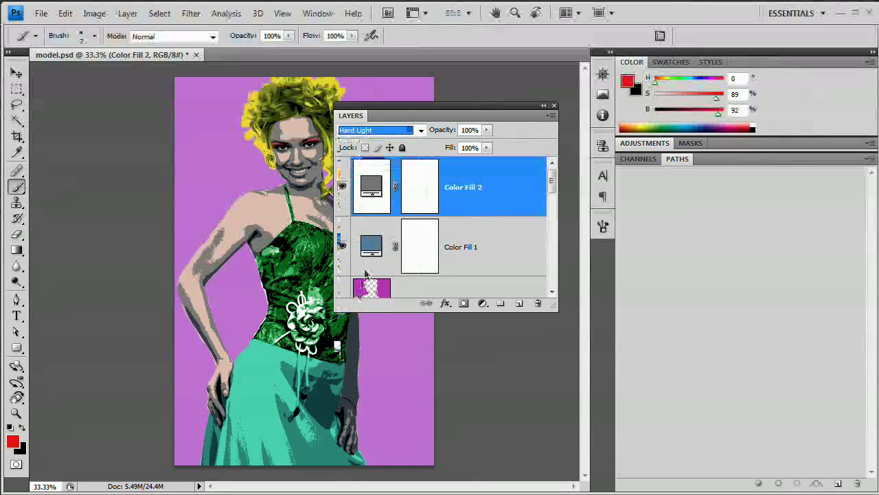
click(415, 130)
click(350, 253)
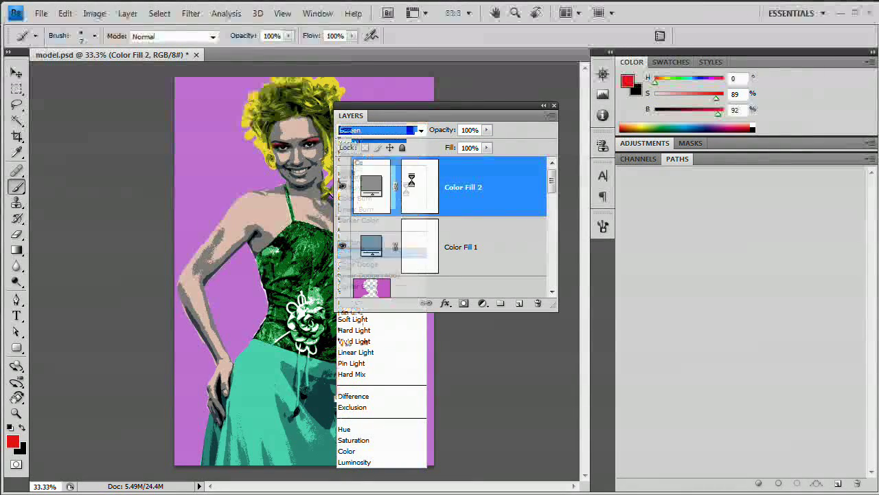
click(416, 131)
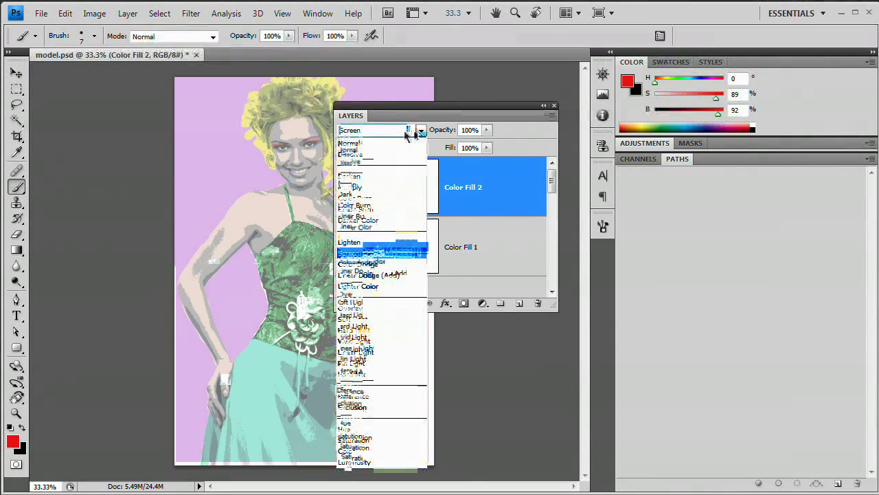
click(383, 258)
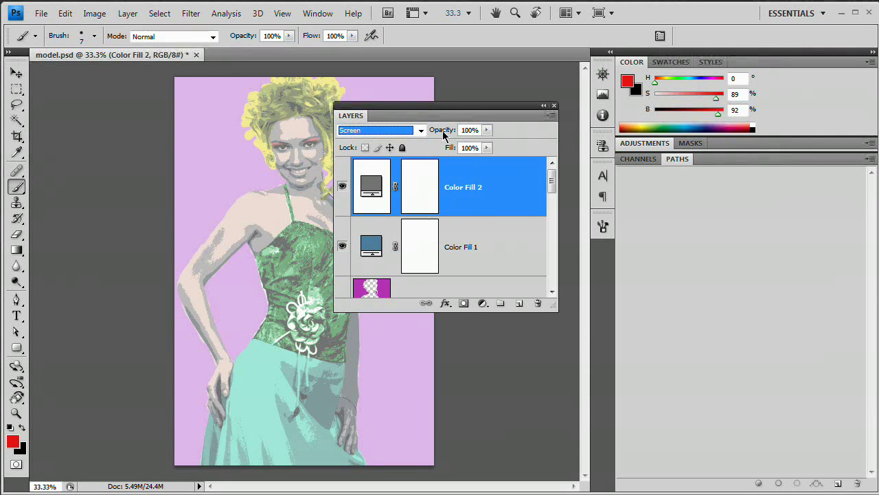
drag(454, 134, 432, 134)
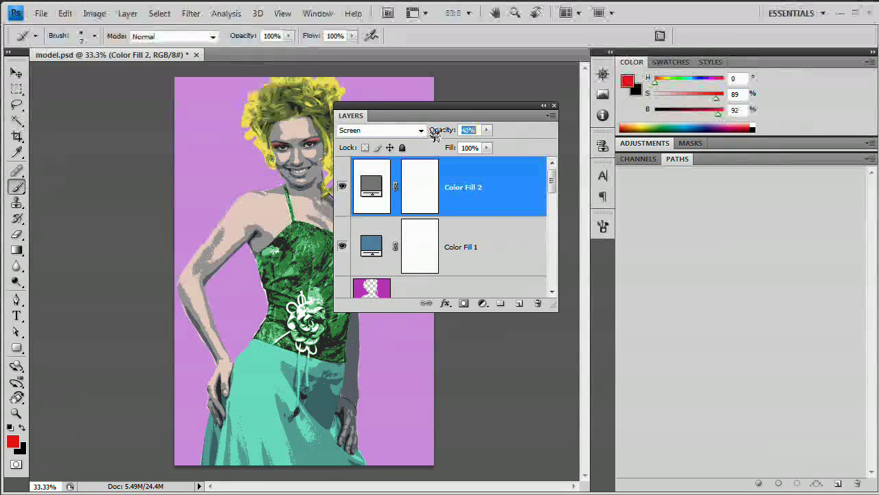
drag(359, 112, 705, 163)
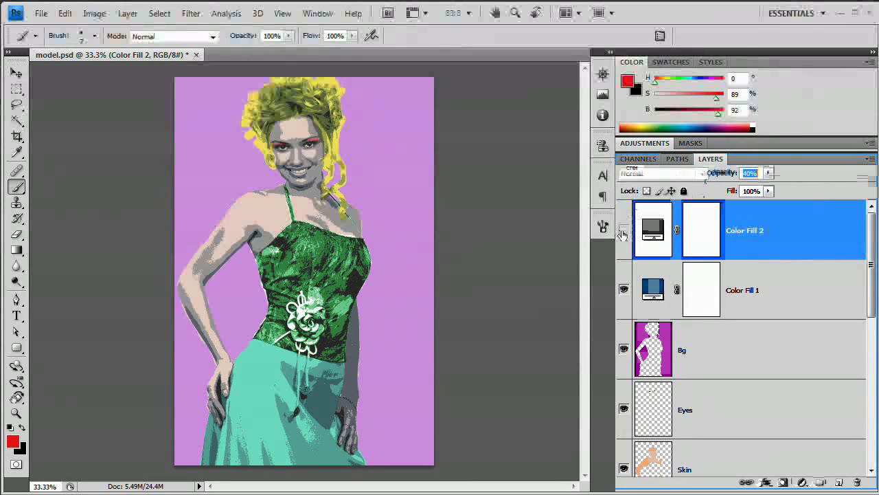
click(624, 230)
click(623, 289)
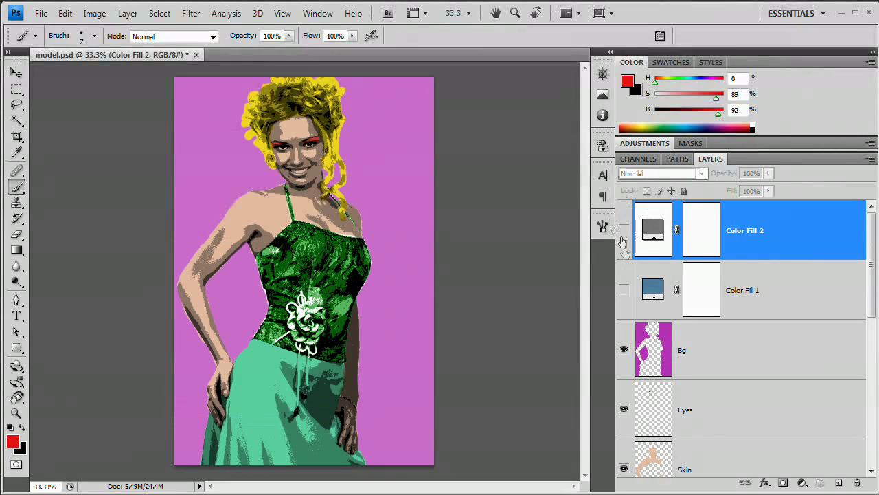
drag(624, 231, 623, 289)
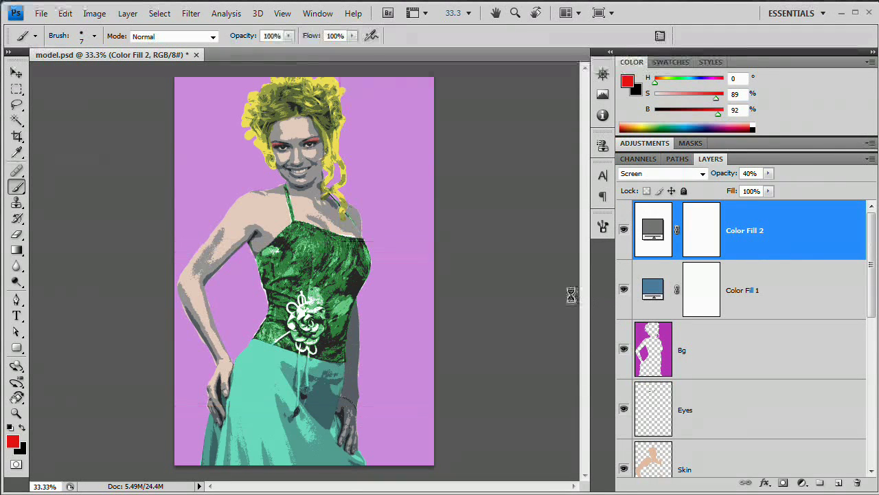